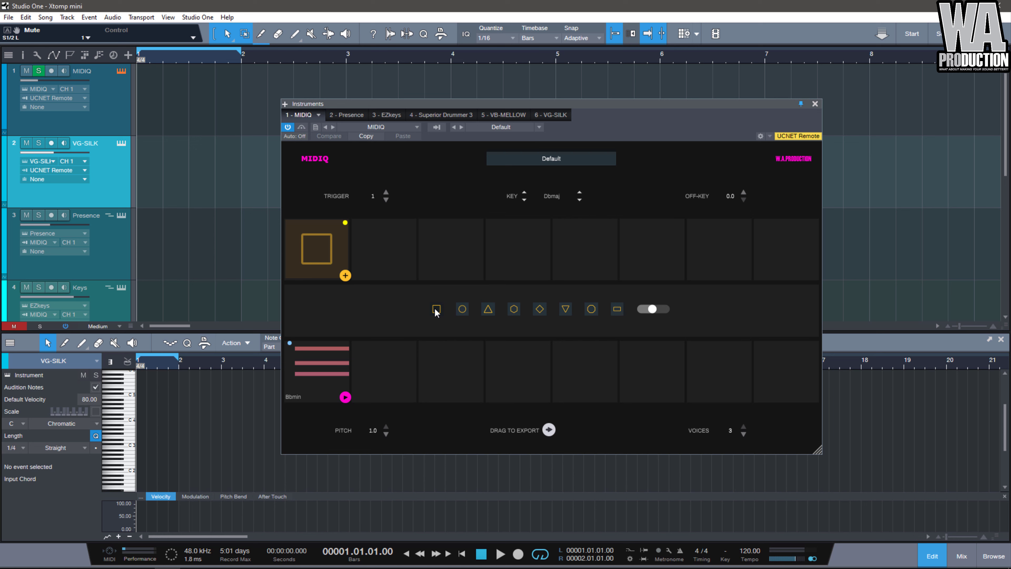
Step: Fill the seven remaining slots of the MIDIQ progression with additional square chord blocks
{"action": "left_click", "coordinate": [345, 276]}
{"action": "left_click", "coordinate": [345, 276]}
{"action": "left_click", "coordinate": [345, 275]}
{"action": "left_click", "coordinate": [345, 275]}
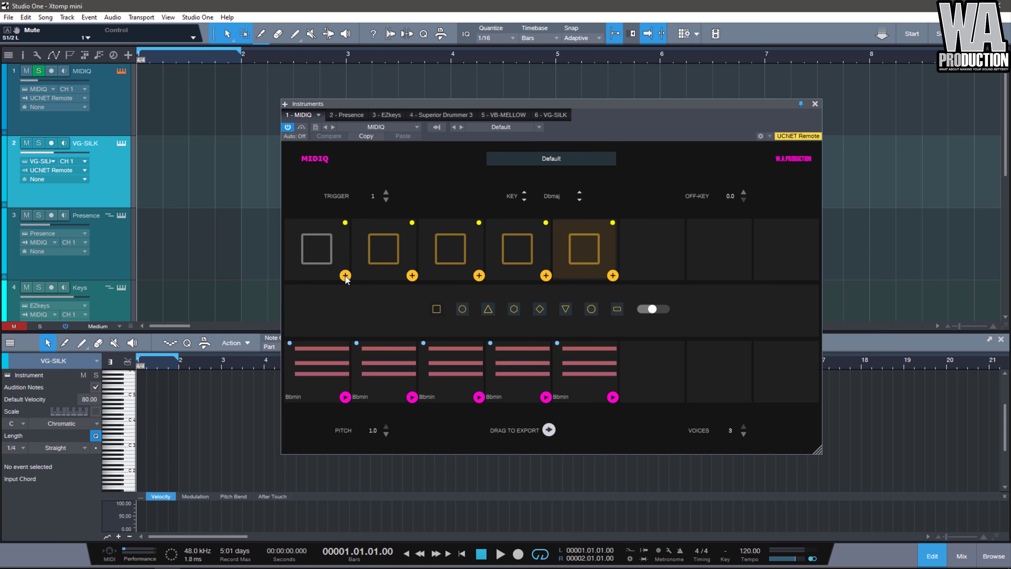
{"action": "left_click", "coordinate": [345, 276]}
{"action": "left_click", "coordinate": [345, 275]}
{"action": "left_click", "coordinate": [345, 276]}
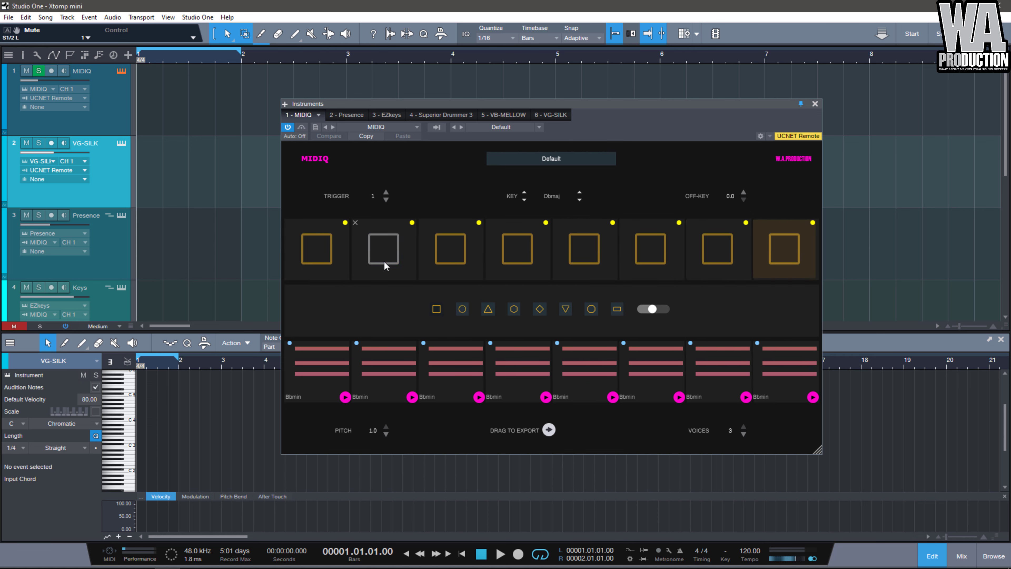
Step: Change the second chord block's shape to a triangle, the third's to an octagon and the fourth's to a circle
{"action": "left_click", "coordinate": [384, 267]}
{"action": "left_click", "coordinate": [486, 311]}
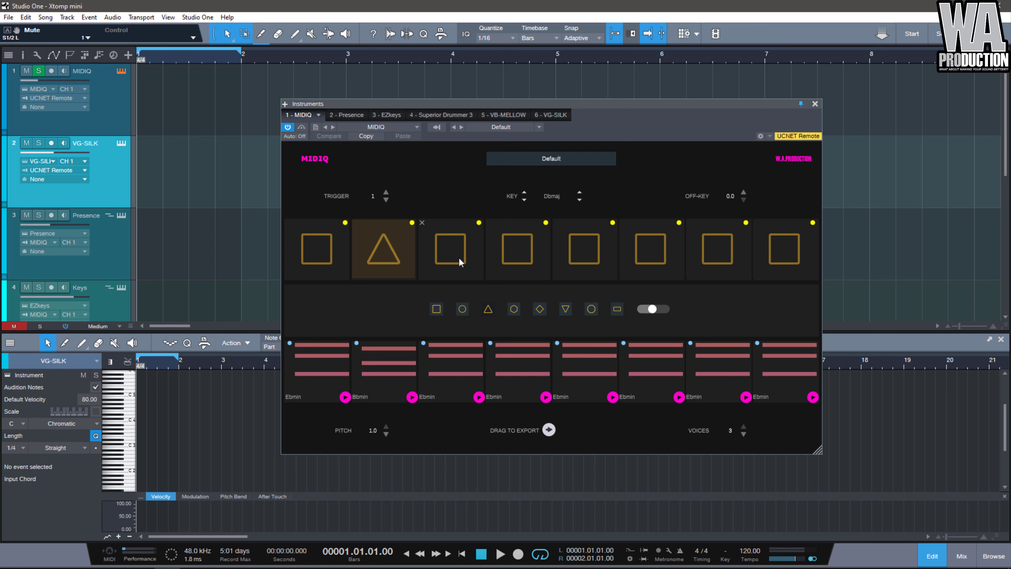
{"action": "left_click", "coordinate": [464, 260]}
{"action": "left_click", "coordinate": [592, 311]}
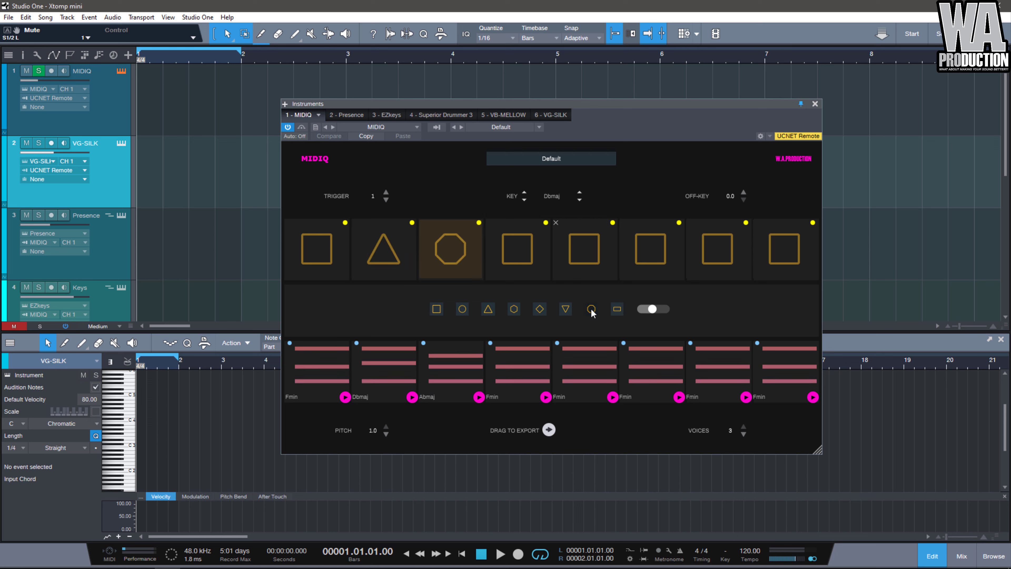
{"action": "left_click", "coordinate": [516, 263]}
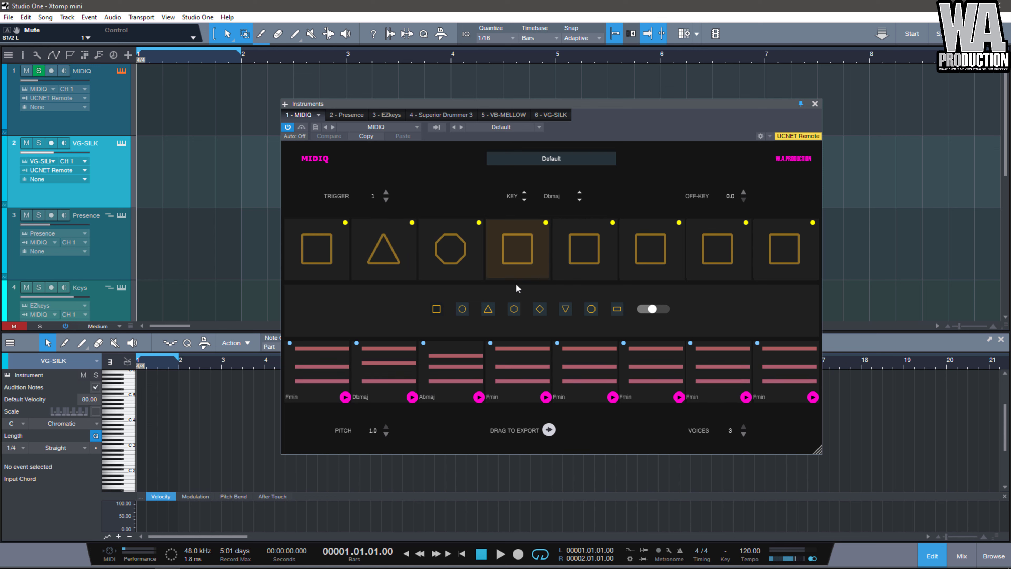
{"action": "left_click", "coordinate": [514, 310]}
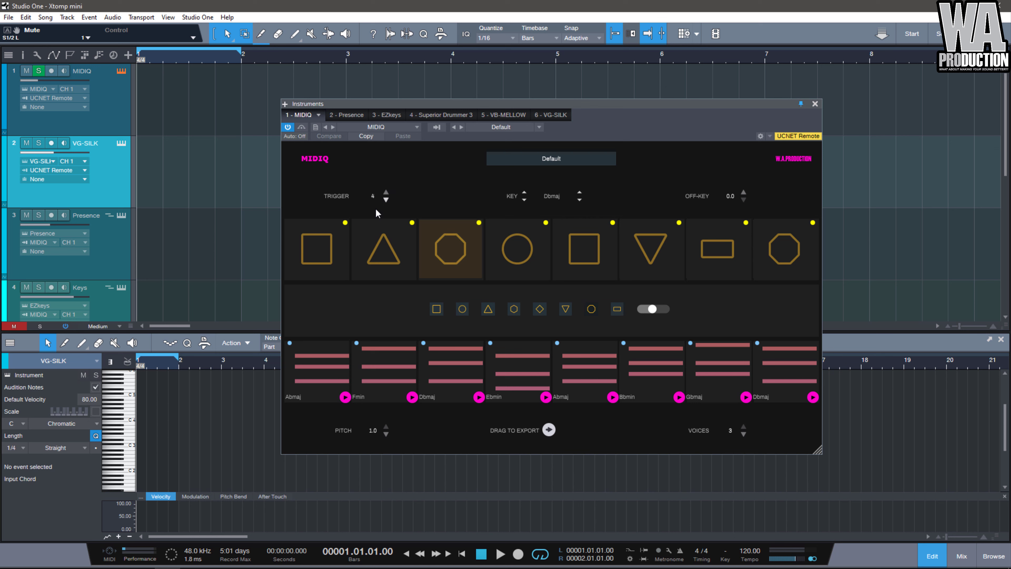
Step: Set the MIDIQ trigger to 1/2 and the key to D#min
{"action": "left_click", "coordinate": [386, 200]}
{"action": "left_click", "coordinate": [386, 200]}
{"action": "left_click", "coordinate": [523, 193]}
{"action": "left_click", "coordinate": [524, 192]}
{"action": "left_click", "coordinate": [580, 193]}
Step: Try off-key amounts up to 1.0 and a different pitch, restoring Off-Key to 0.0 and Pitch to 1.0
{"action": "scroll", "coordinate": [719, 199], "scroll_direction": "up", "scroll_amount": 8}
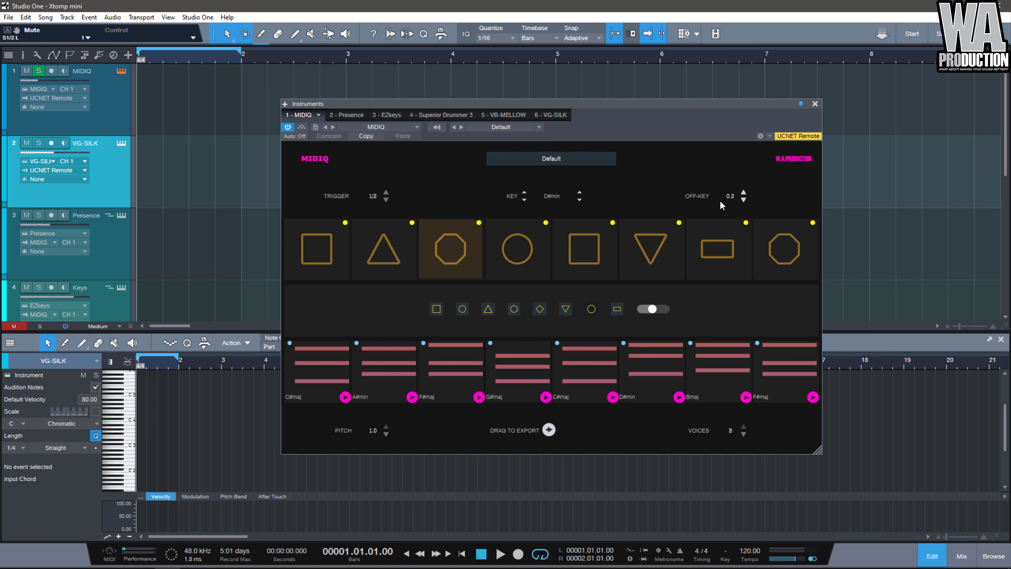
{"action": "scroll", "coordinate": [719, 200], "scroll_direction": "up", "scroll_amount": 2}
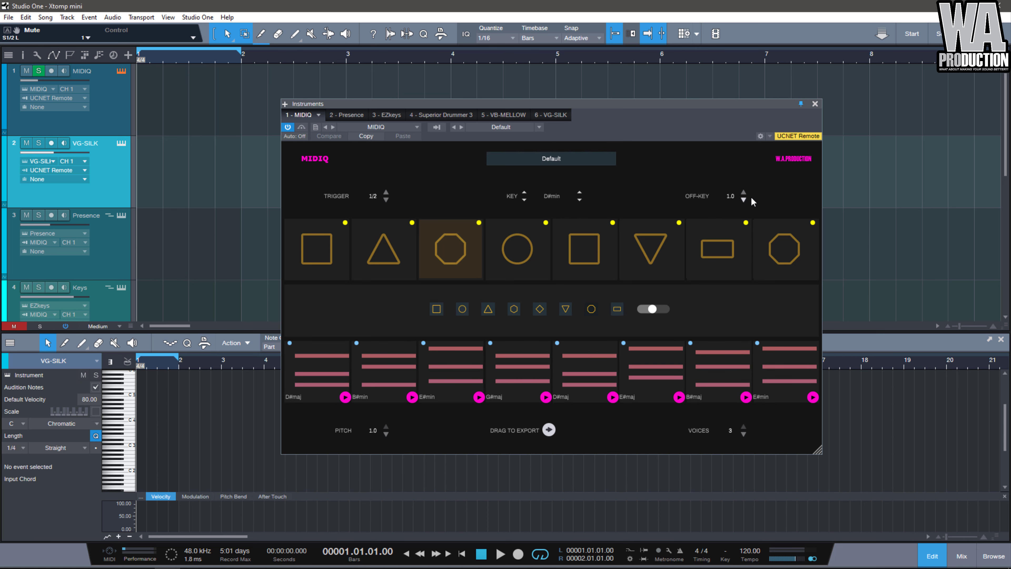
{"action": "scroll", "coordinate": [751, 201], "scroll_direction": "down", "scroll_amount": 8}
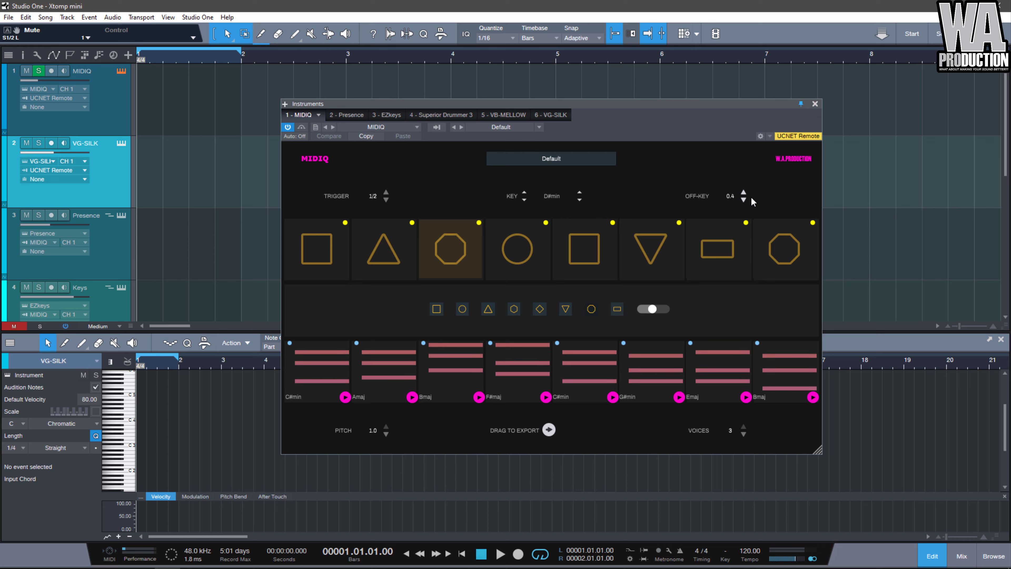
{"action": "scroll", "coordinate": [751, 201], "scroll_direction": "down", "scroll_amount": 2}
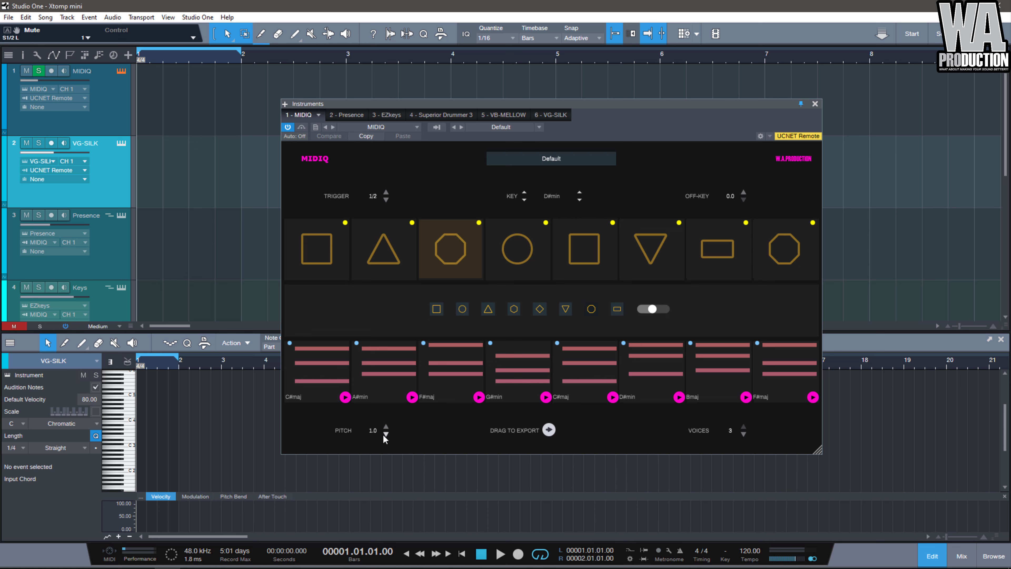
{"action": "scroll", "coordinate": [382, 434], "scroll_direction": "down", "scroll_amount": 2}
{"action": "scroll", "coordinate": [383, 436], "scroll_direction": "up", "scroll_amount": 2}
Step: Switch the shape choices over to the progression variations and select V0
{"action": "left_click", "coordinate": [516, 263]}
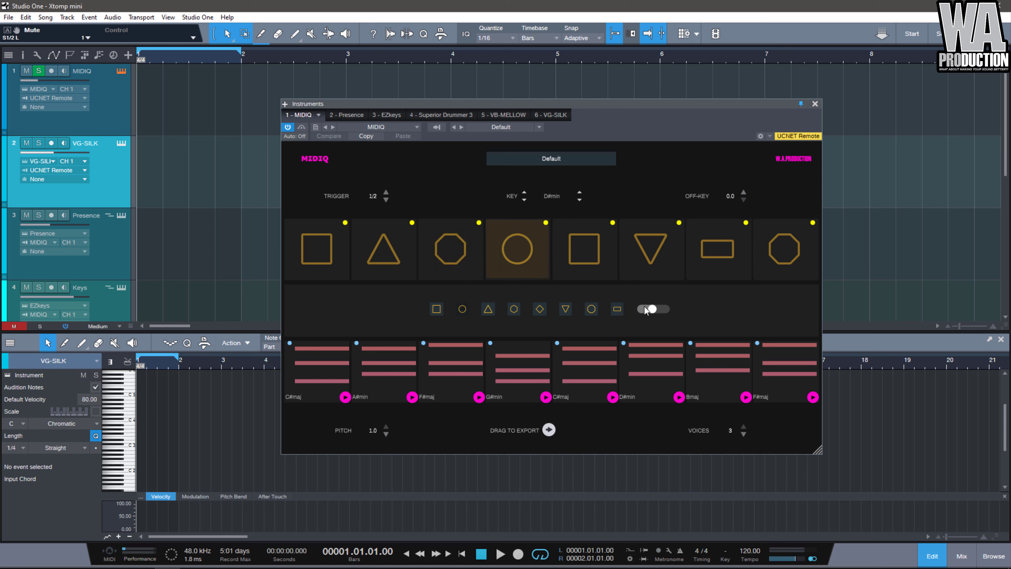
{"action": "left_click_drag", "start_coordinate": [653, 310], "coordinate": [645, 306]}
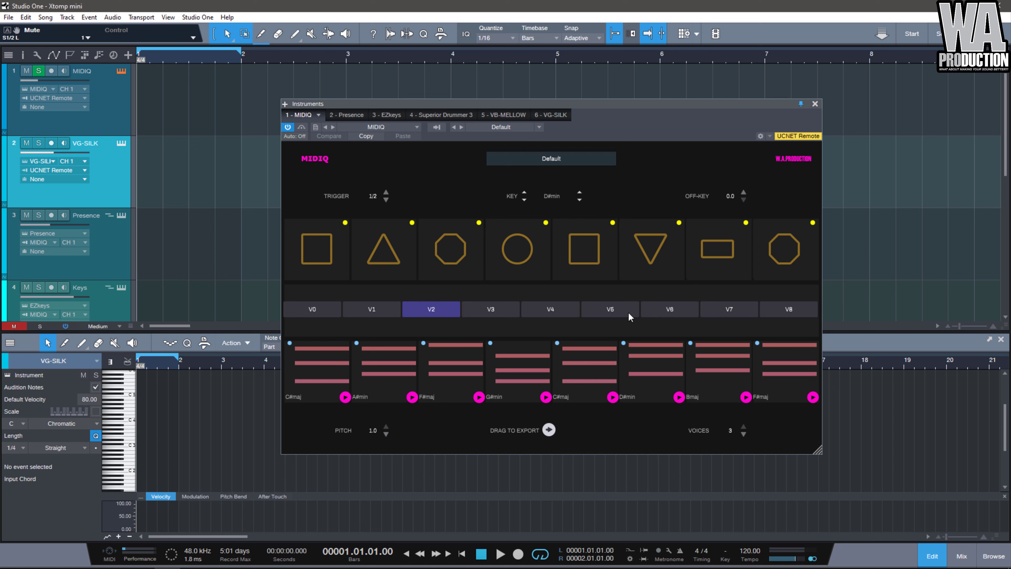
{"action": "left_click", "coordinate": [316, 310]}
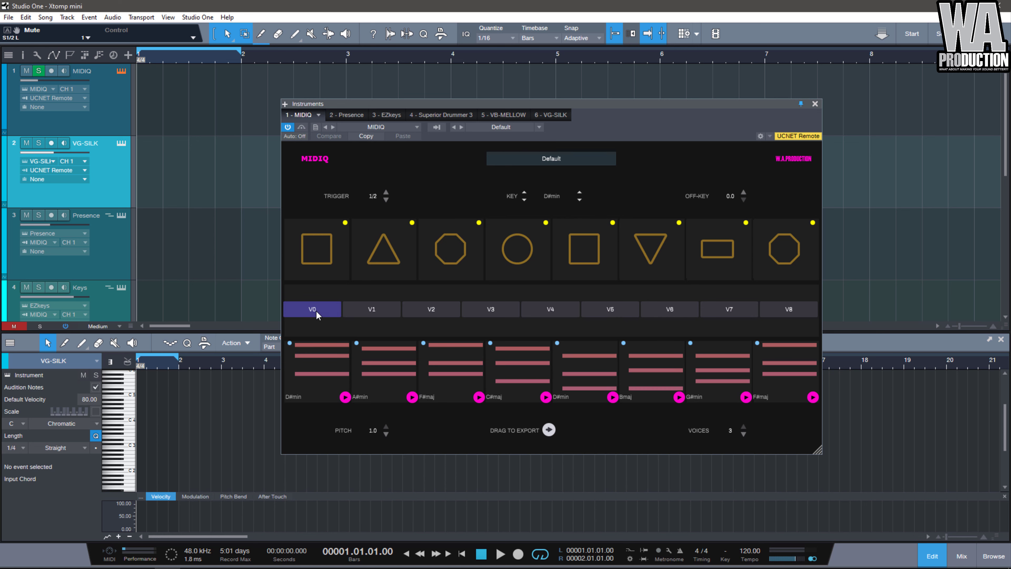
Step: Compare the chords of variations V8, V1, V4, V5 and V6, and return to V0
{"action": "left_click", "coordinate": [804, 311]}
{"action": "left_click", "coordinate": [381, 310]}
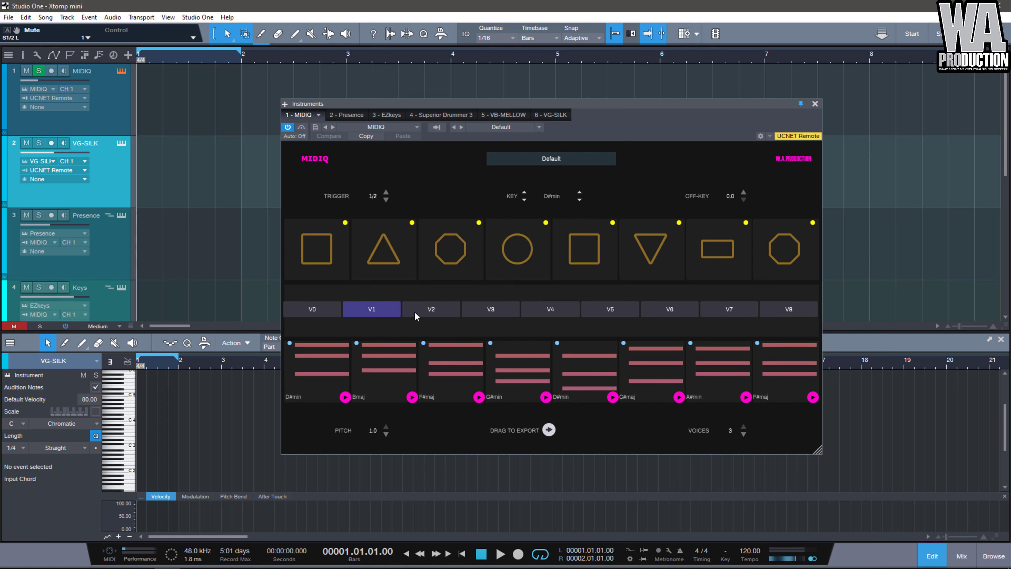
{"action": "left_click", "coordinate": [549, 311]}
{"action": "left_click", "coordinate": [616, 309]}
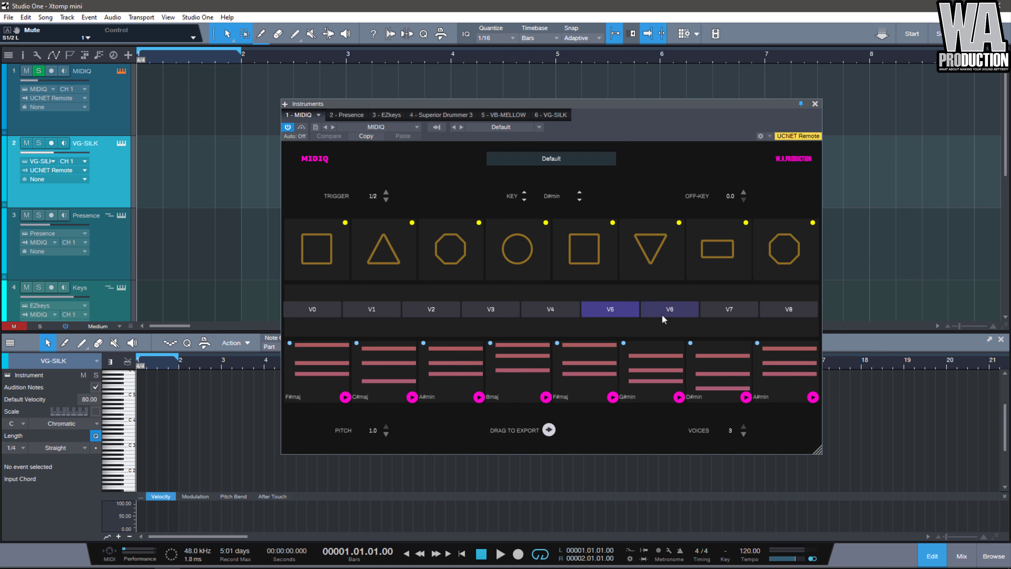
{"action": "left_click", "coordinate": [649, 313]}
{"action": "left_click", "coordinate": [305, 307]}
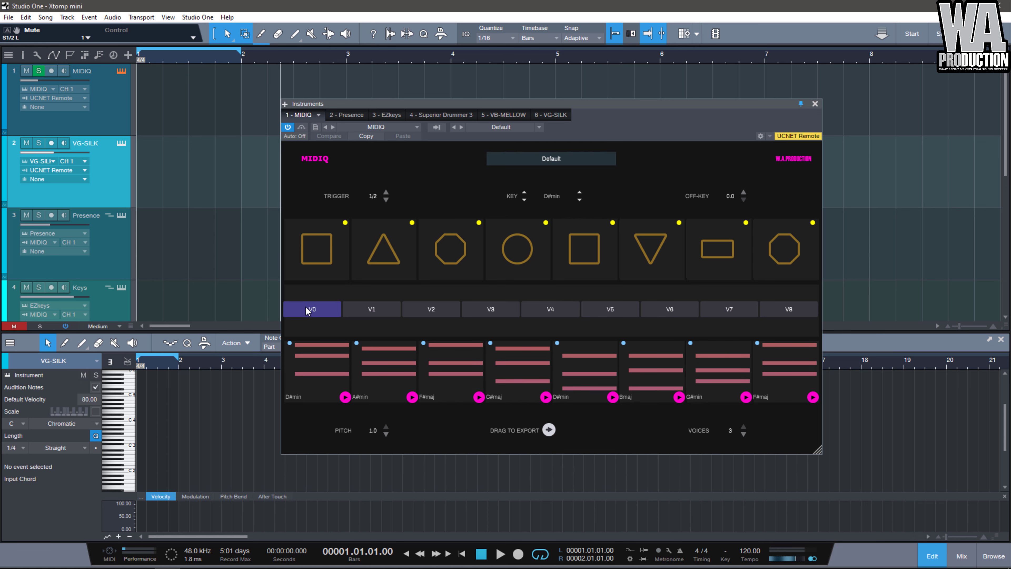
Step: Arm the Presence track, audition the progression with variations V0, V8 and V1, and stop and disarm on V0
{"action": "left_click", "coordinate": [51, 215]}
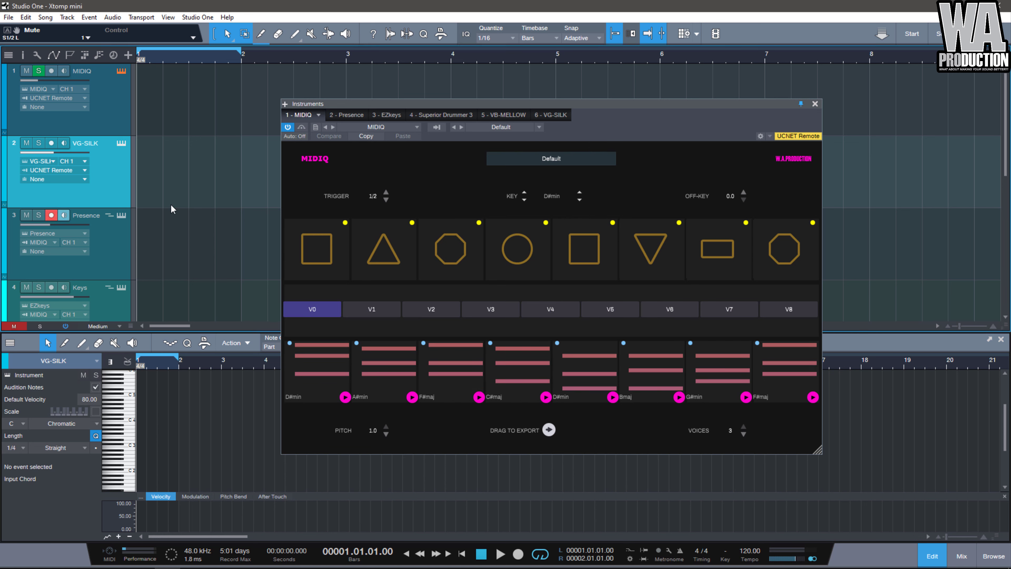
{"action": "key", "text": "space"}
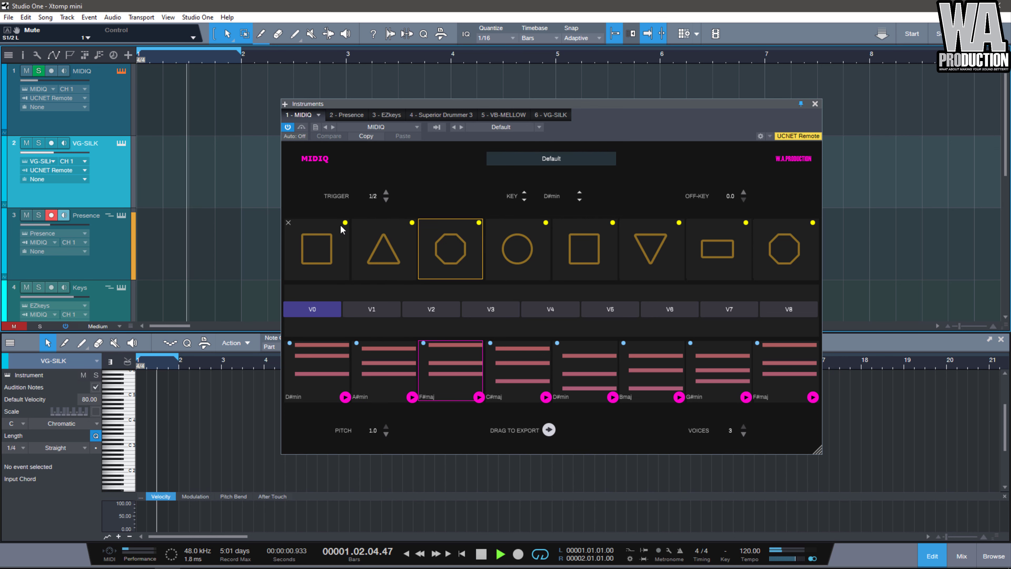
{"action": "left_click", "coordinate": [789, 311]}
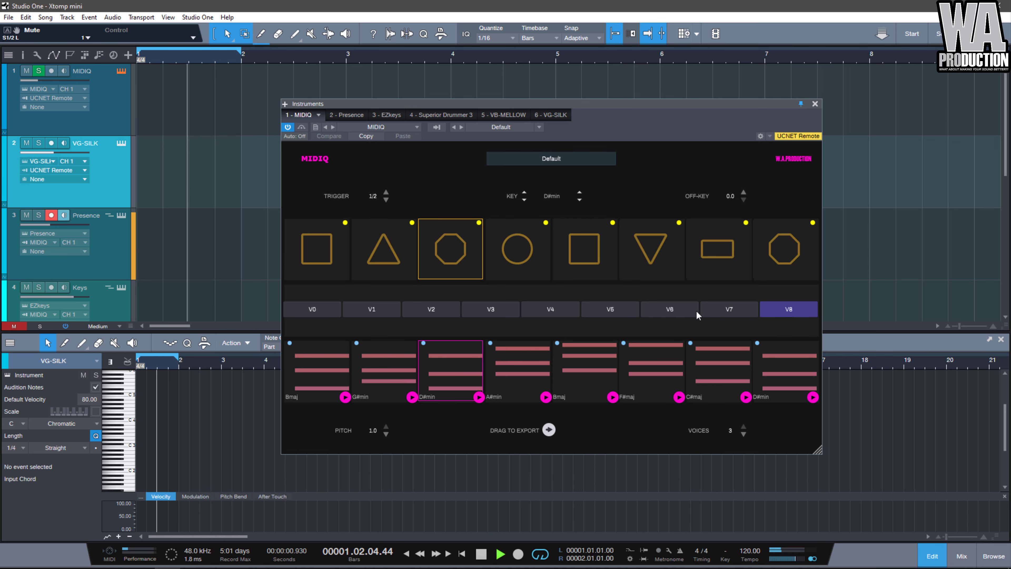
{"action": "left_click", "coordinate": [368, 309]}
{"action": "left_click", "coordinate": [312, 309]}
{"action": "key", "text": "space"}
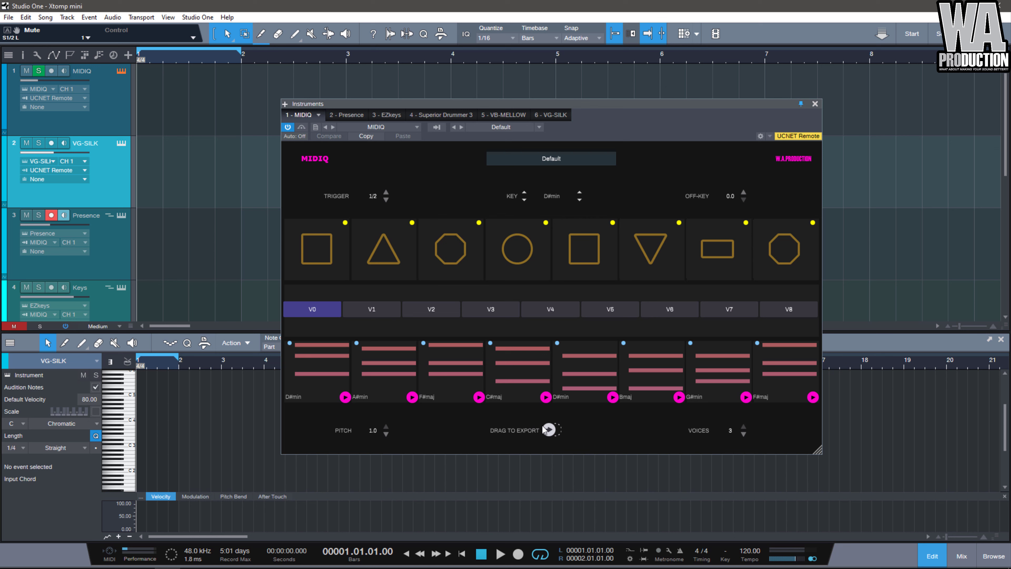
{"action": "left_click", "coordinate": [49, 216]}
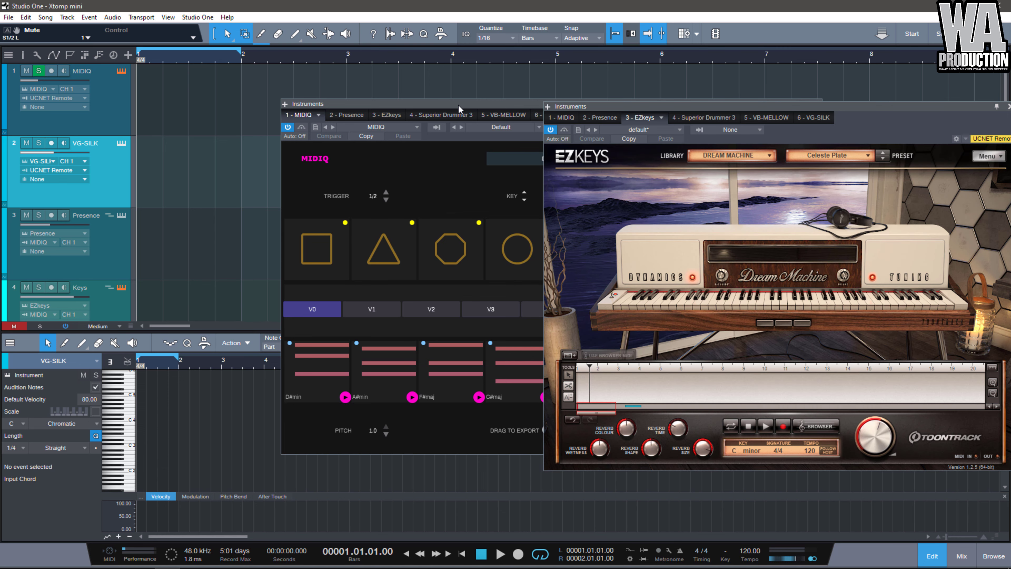
Step: Export the MIDIQ progression into the EZkeys song track without humanizing or transposing, and place the block at bar 1
{"action": "left_click_drag", "start_coordinate": [458, 104], "coordinate": [219, 60]}
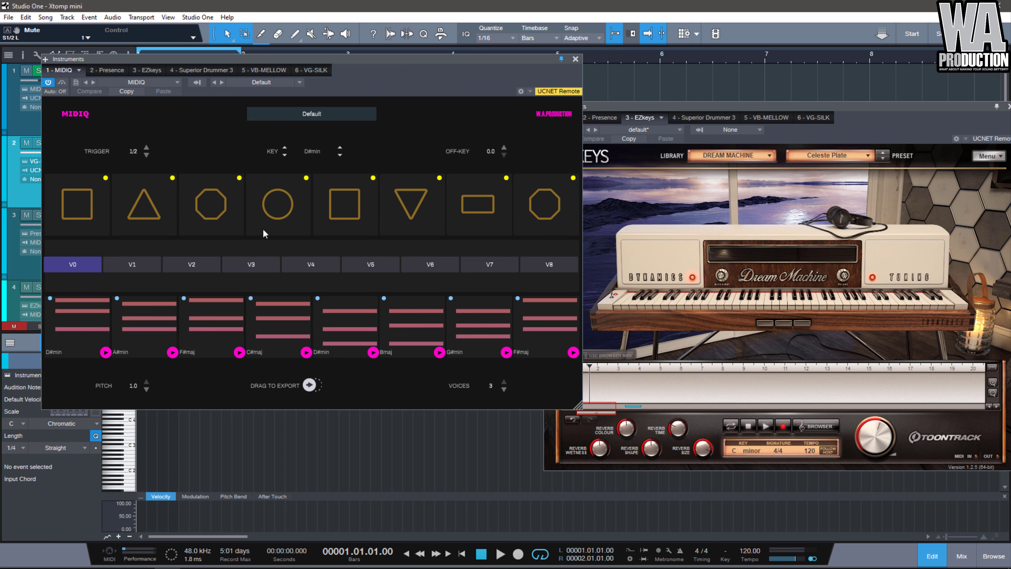
{"action": "left_click_drag", "start_coordinate": [310, 384], "coordinate": [656, 389]}
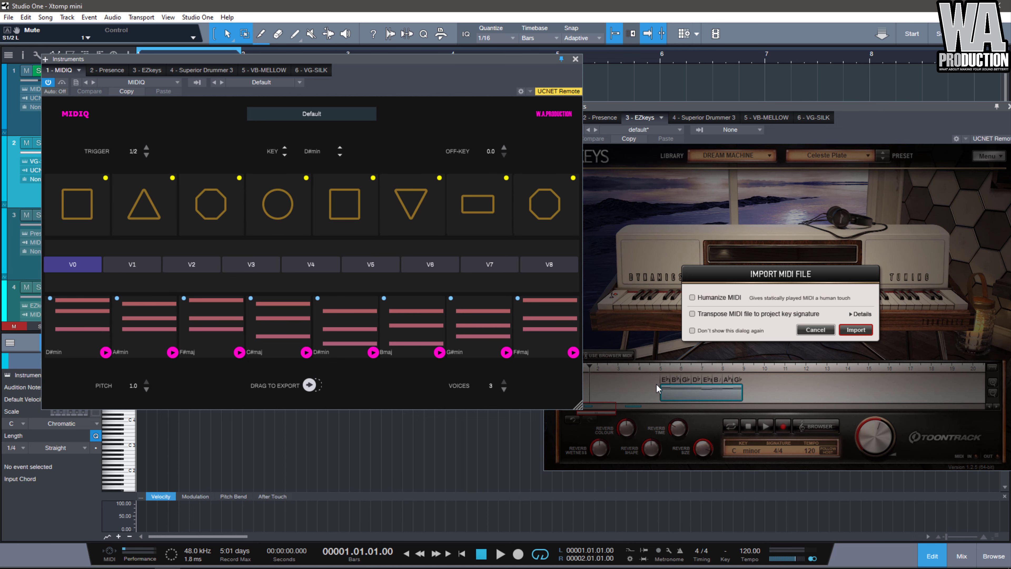
{"action": "left_click", "coordinate": [855, 330]}
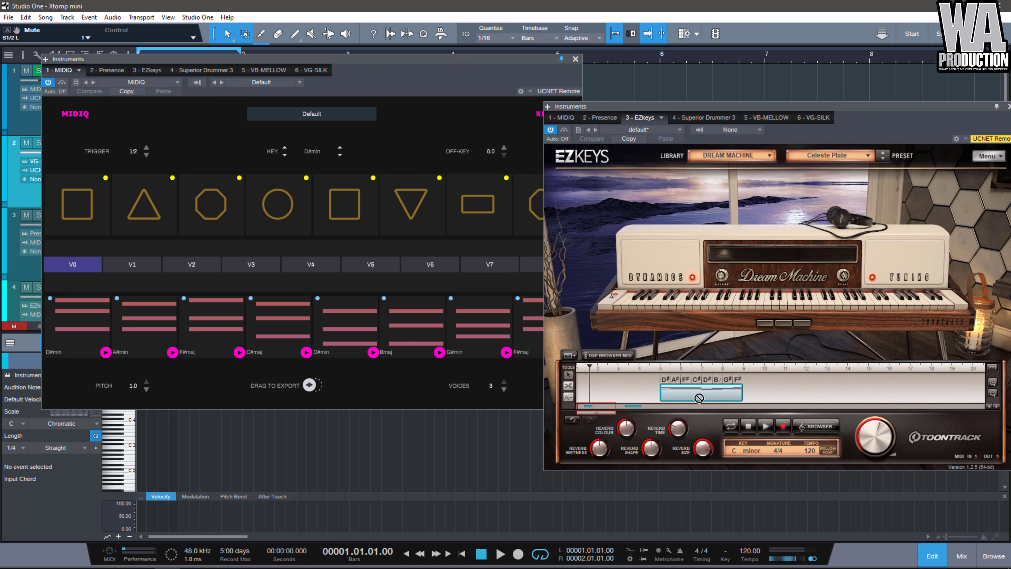
{"action": "left_click_drag", "start_coordinate": [699, 398], "coordinate": [616, 396]}
Step: Replace the block's playing style with Chorus Variation 03 of Rest My Celeste from the browser MIDI, and close the browser
{"action": "left_click", "coordinate": [612, 356]}
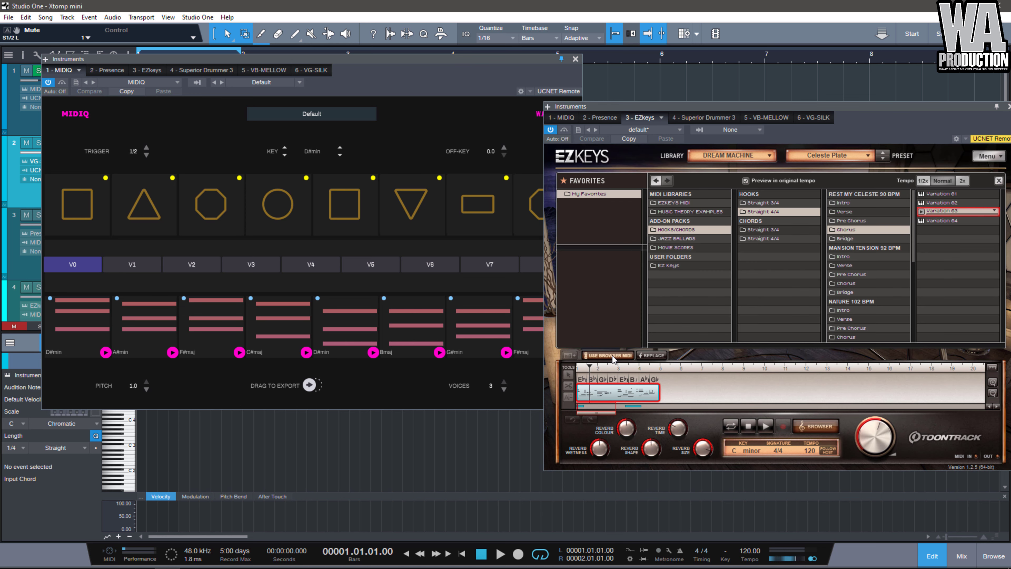
{"action": "left_click", "coordinate": [922, 212]}
{"action": "left_click", "coordinate": [649, 352]}
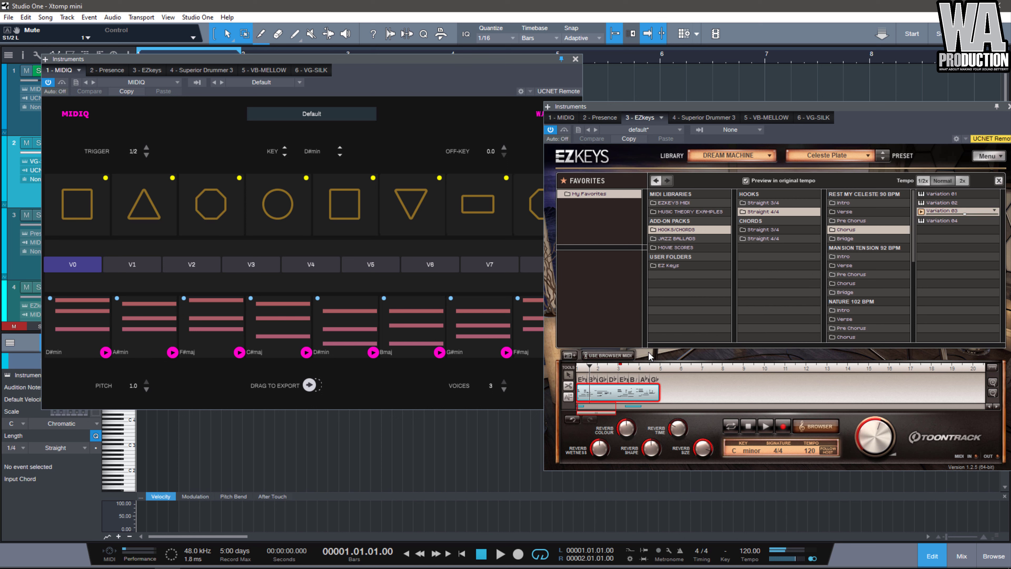
{"action": "left_click", "coordinate": [998, 181]}
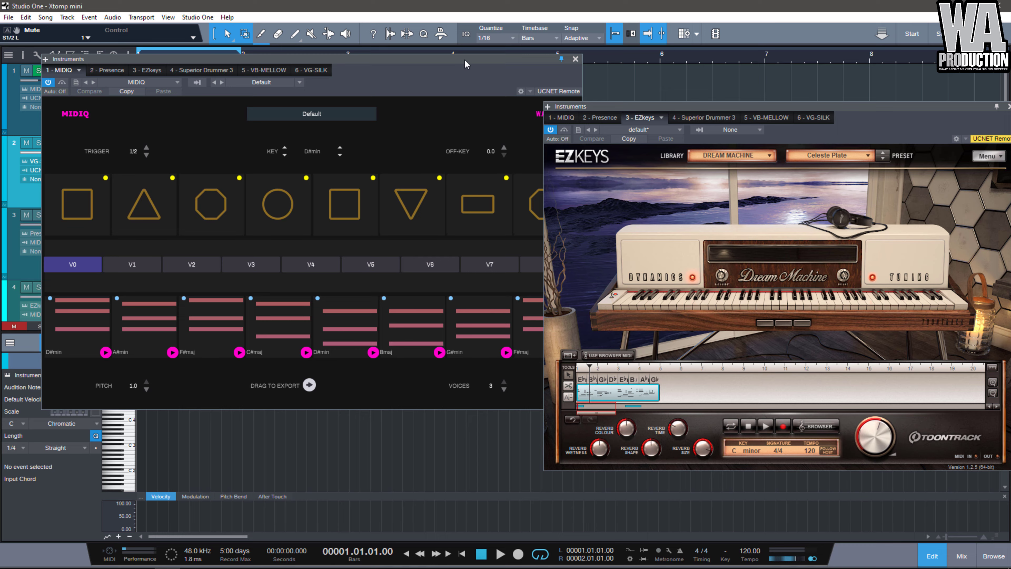
Step: Copy the EZkeys block to bar 1 of the Keys track, remove it from the EZkeys song track and close EZkeys
{"action": "left_click_drag", "start_coordinate": [465, 59], "coordinate": [744, 40]}
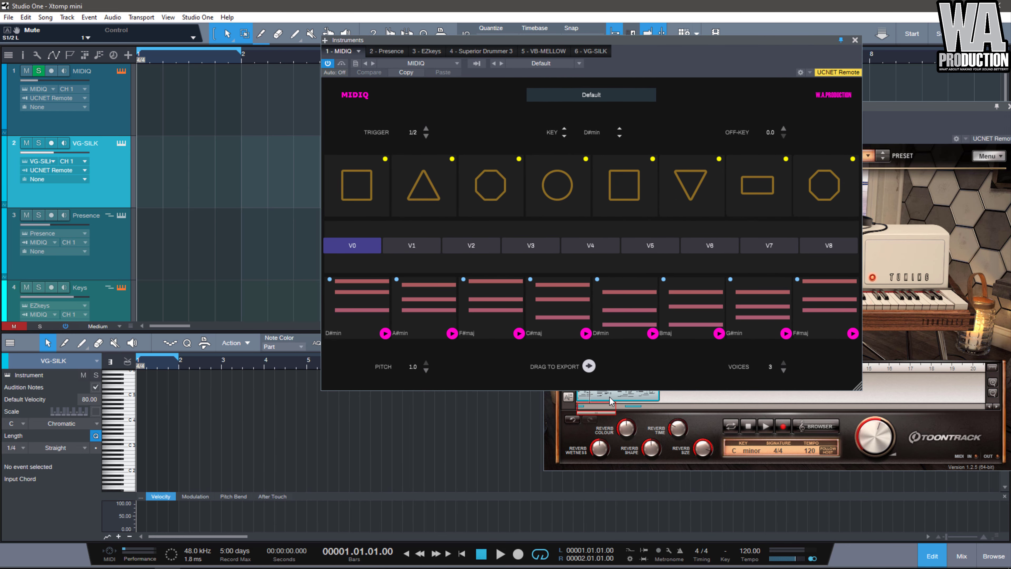
{"action": "left_click_drag", "start_coordinate": [611, 401], "coordinate": [154, 304]}
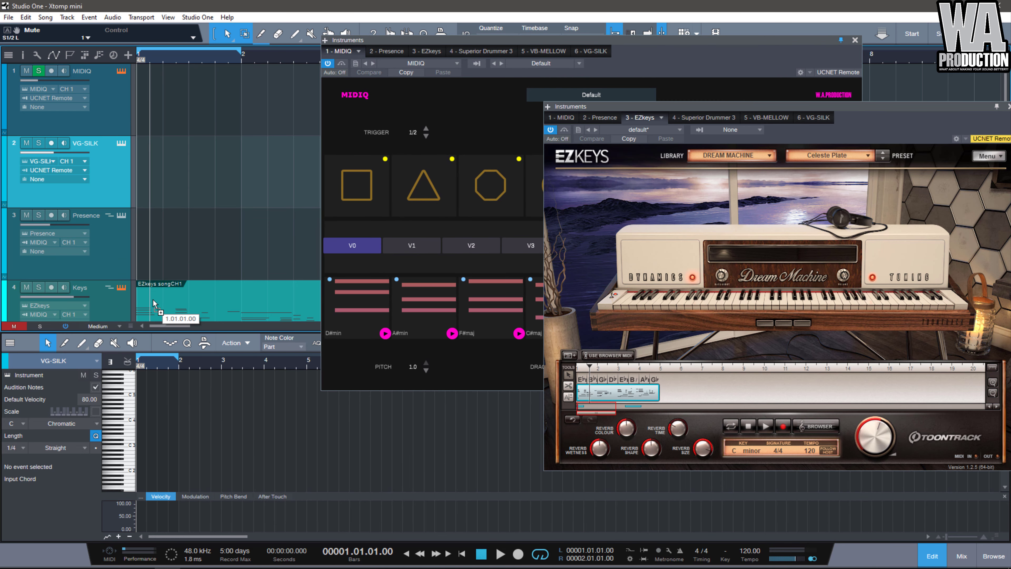
{"action": "left_click_drag", "start_coordinate": [155, 305], "coordinate": [155, 305]}
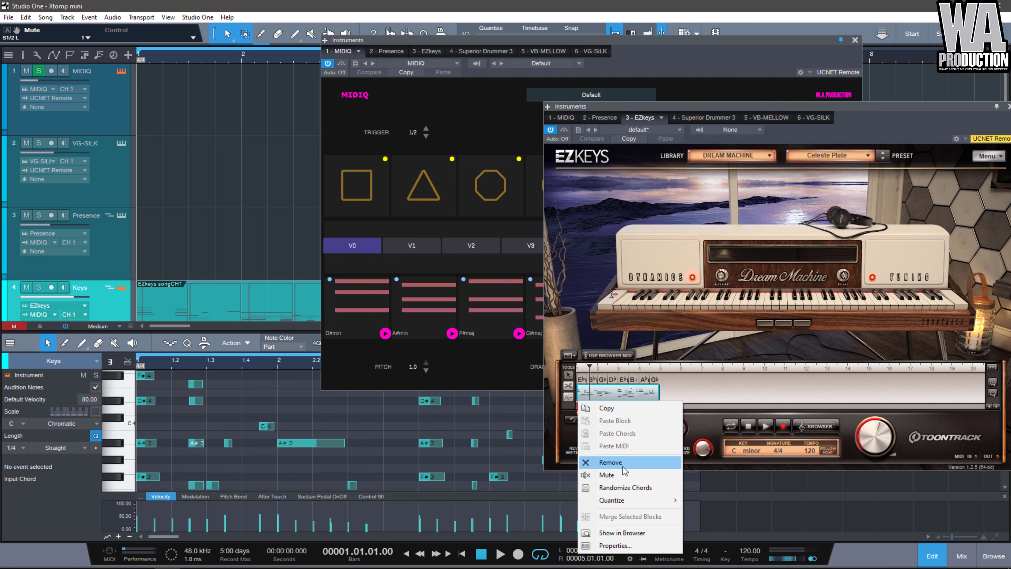
{"action": "left_click", "coordinate": [621, 466]}
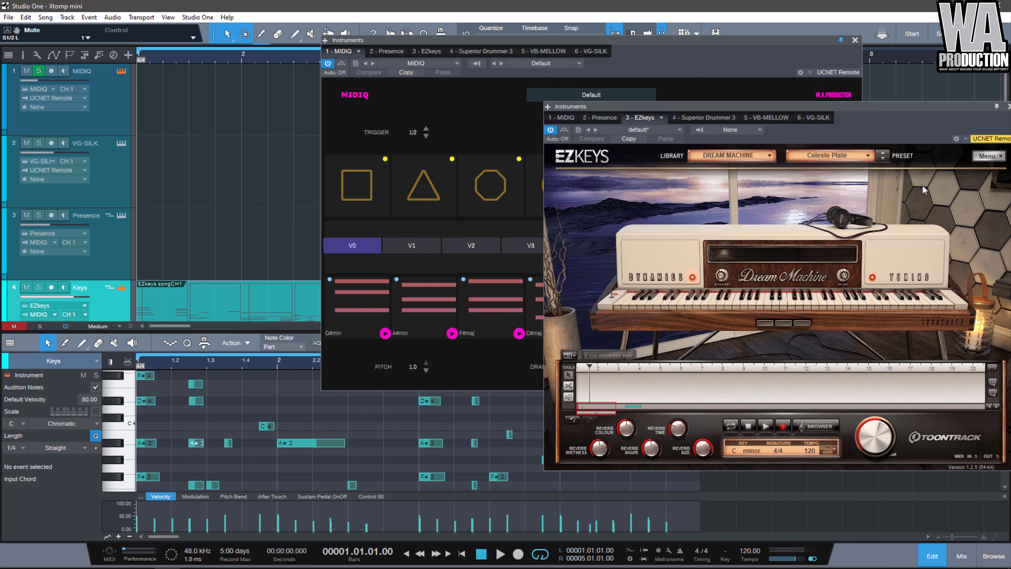
{"action": "left_click", "coordinate": [1008, 106]}
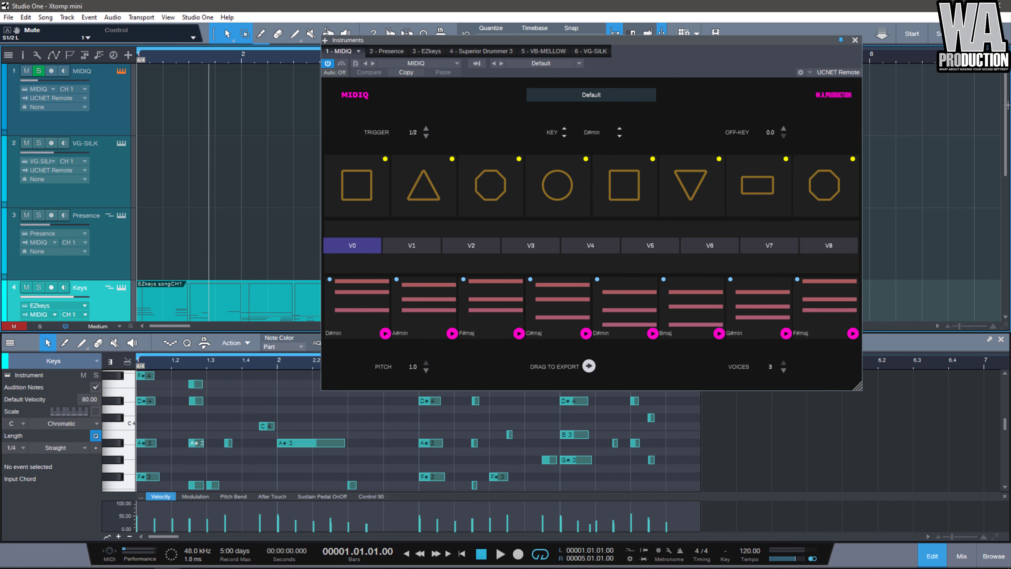
Step: Rename the part on the Keys track to "new chords"
{"action": "scroll", "coordinate": [1007, 106], "scroll_direction": "down", "scroll_amount": 2}
{"action": "right_click", "coordinate": [194, 252]}
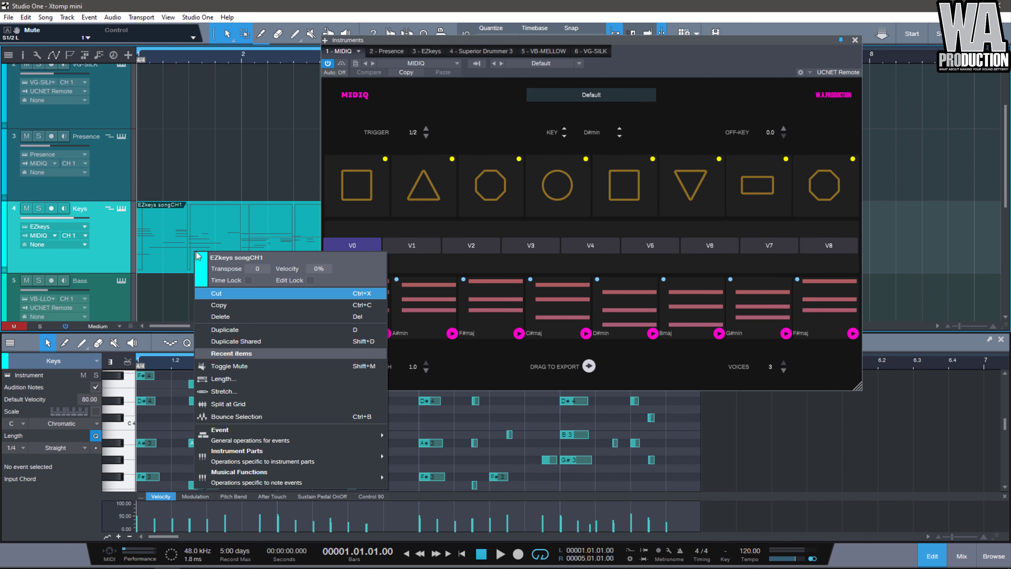
{"action": "left_click", "coordinate": [249, 258]}
{"action": "type", "text": "new chords"}
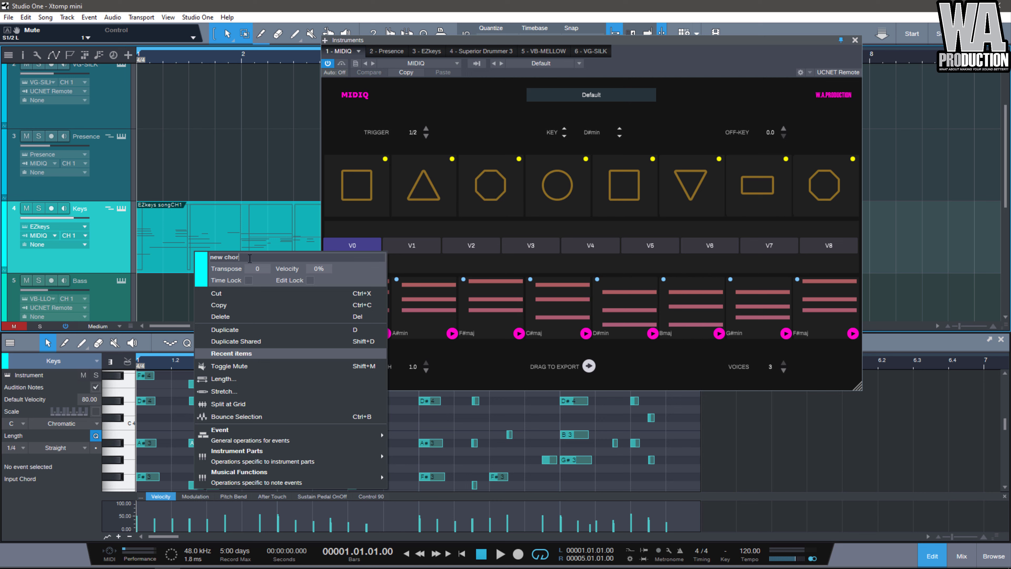
{"action": "key", "text": "Return"}
{"action": "left_click", "coordinate": [213, 236]}
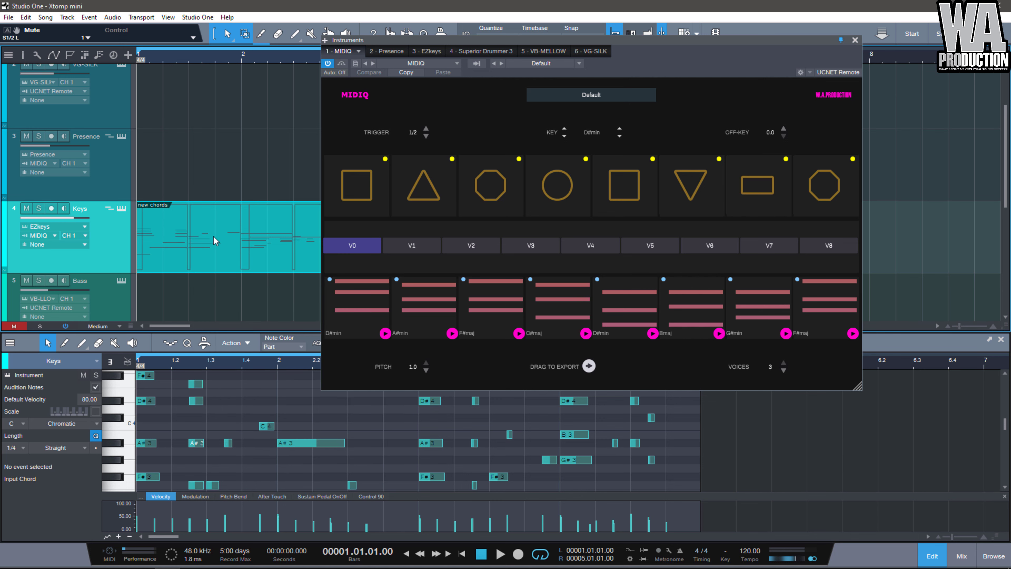
Step: Copy the "new chords" part from the Keys track to bar 1 of the Presence track and play it back
{"action": "left_click_drag", "start_coordinate": [188, 266], "coordinate": [201, 183]}
{"action": "key", "text": "space"}
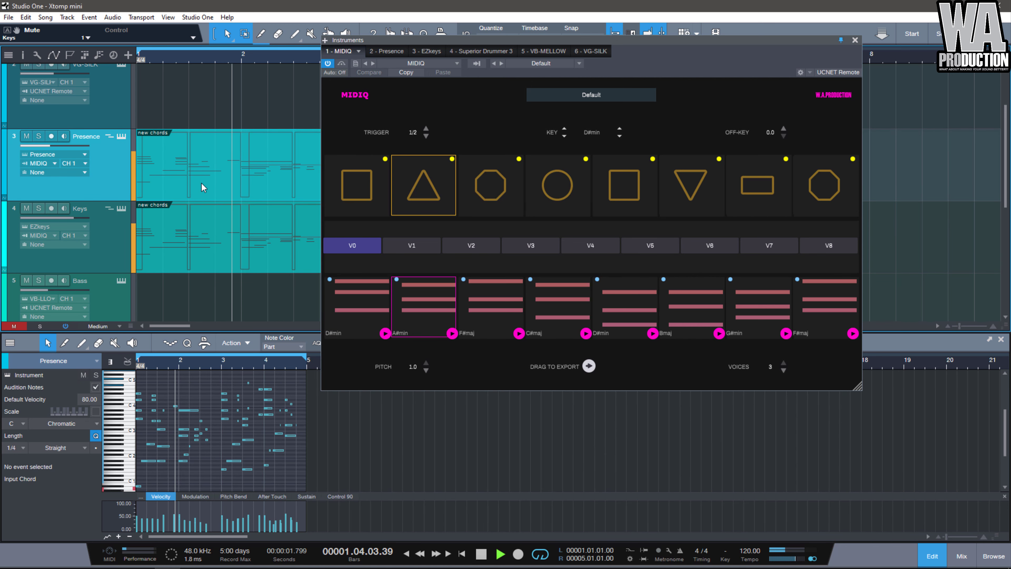
{"action": "key", "text": "space"}
Step: Delete the low notes from the Presence part, keeping only its upper notes, and play the result
{"action": "left_click_drag", "start_coordinate": [304, 432], "coordinate": [73, 488]}
{"action": "scroll", "coordinate": [236, 453], "scroll_direction": "down", "scroll_amount": 5}
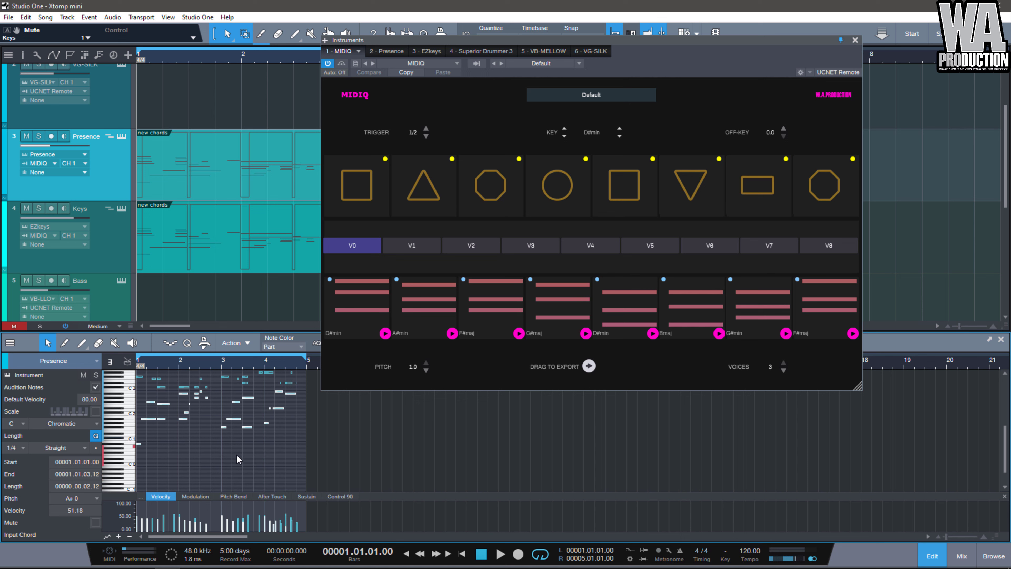
{"action": "scroll", "coordinate": [237, 453], "scroll_direction": "down", "scroll_amount": 1}
{"action": "key", "text": "Delete"}
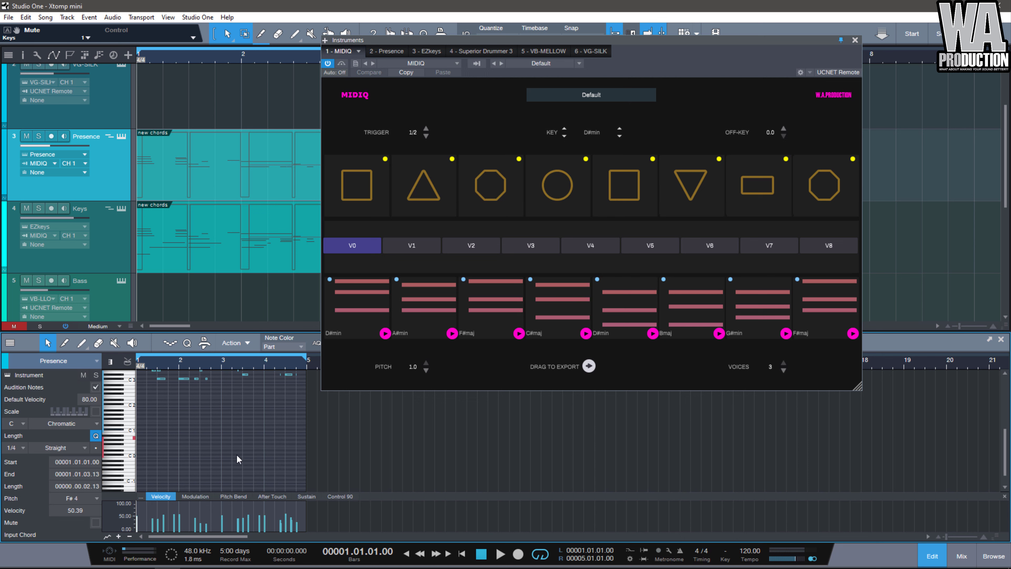
{"action": "key", "text": "space"}
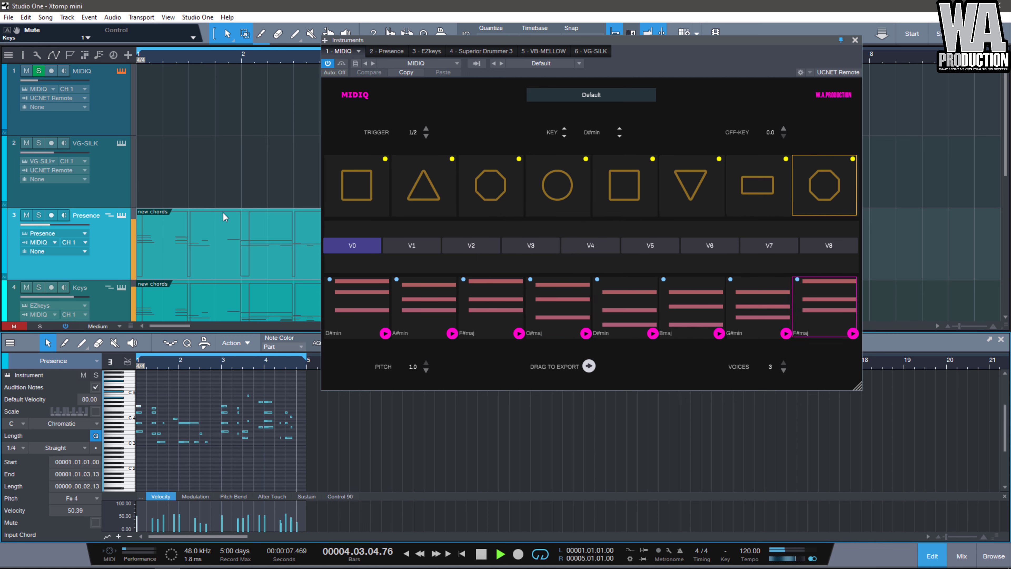
{"action": "key", "text": "space"}
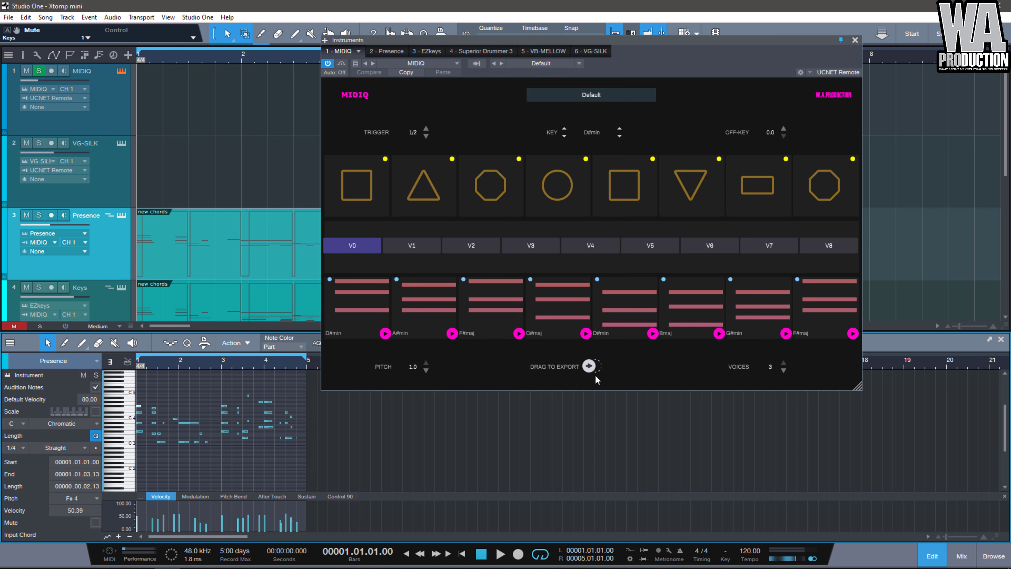
Step: Export the MIDIQ progression to bar 1 of the VG-SILK track with a one-bar F1 phrase note at its start, and audition it
{"action": "left_click_drag", "start_coordinate": [589, 366], "coordinate": [140, 171]}
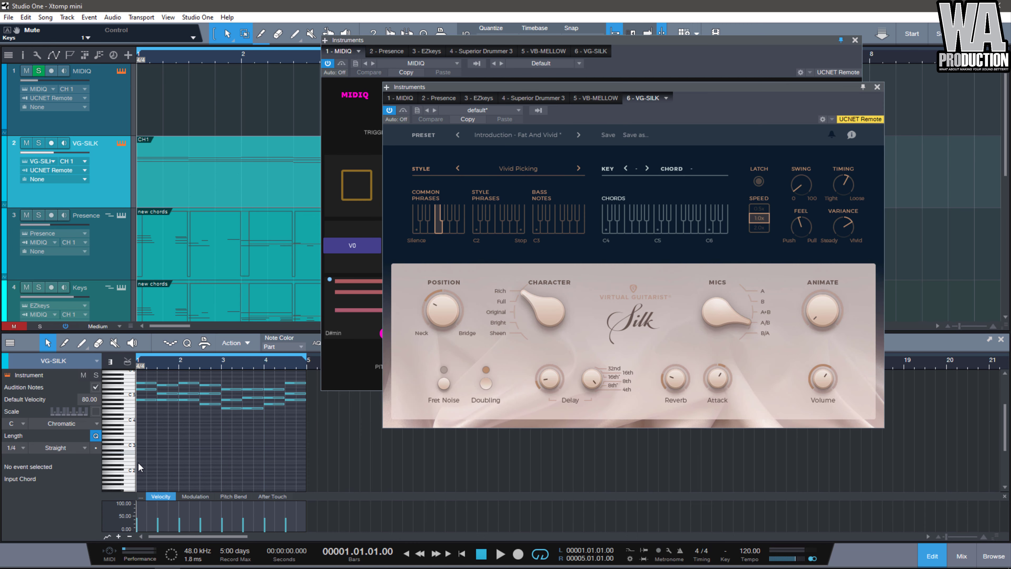
{"action": "double_click", "coordinate": [138, 462]}
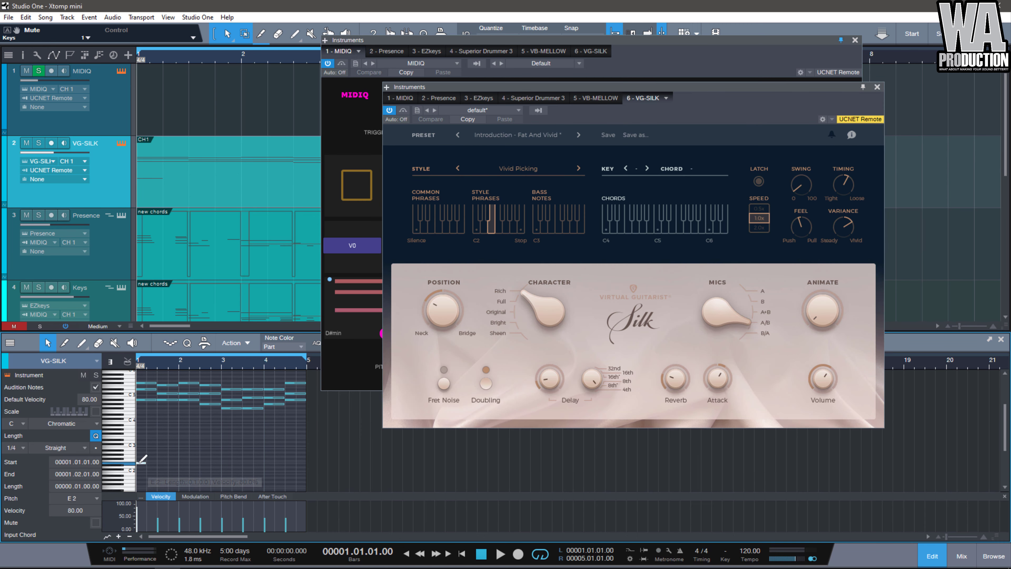
{"action": "left_click_drag", "start_coordinate": [141, 463], "coordinate": [141, 482]}
{"action": "key", "text": "space"}
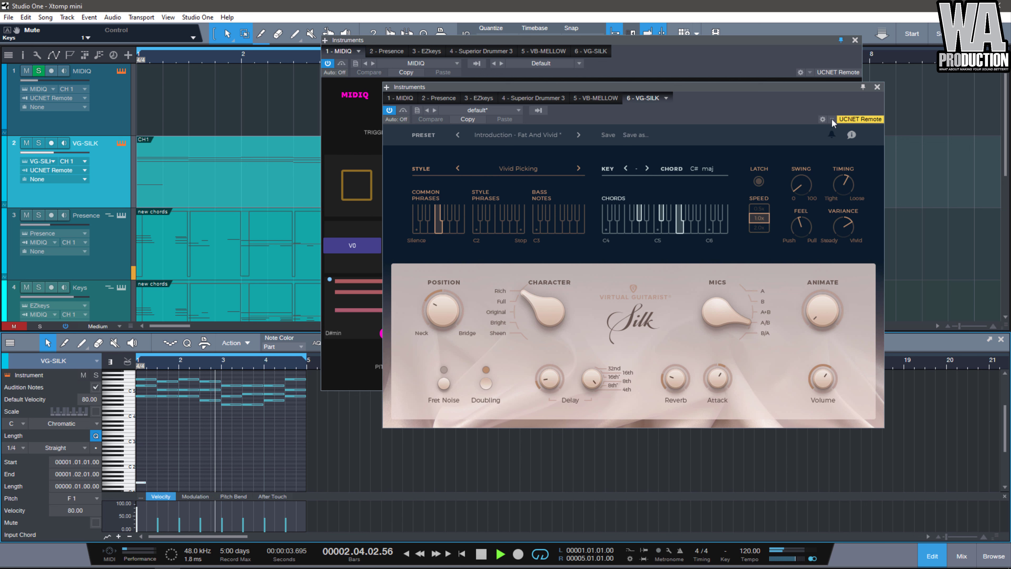
{"action": "left_click", "coordinate": [841, 36]}
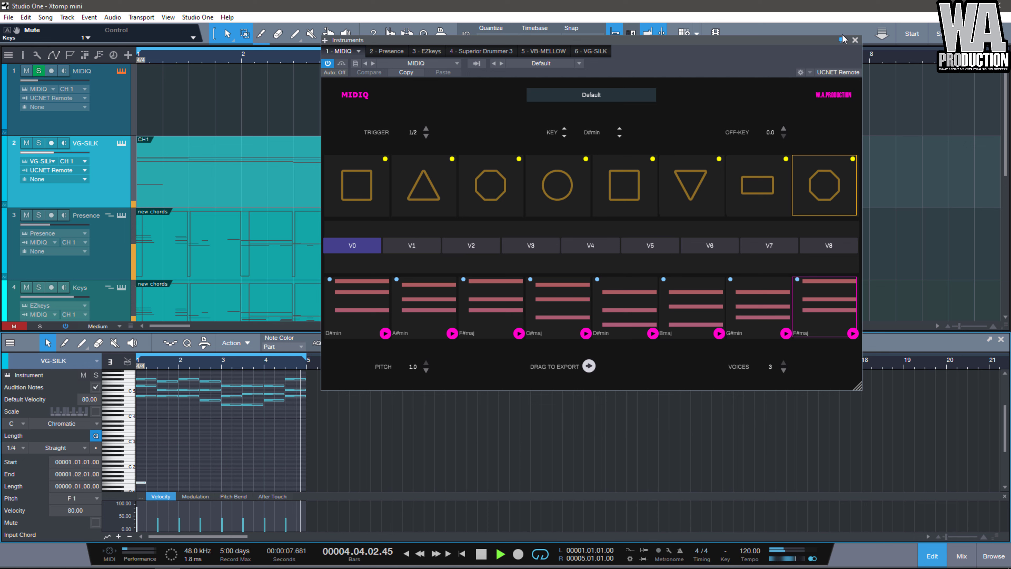
{"action": "key", "text": "space"}
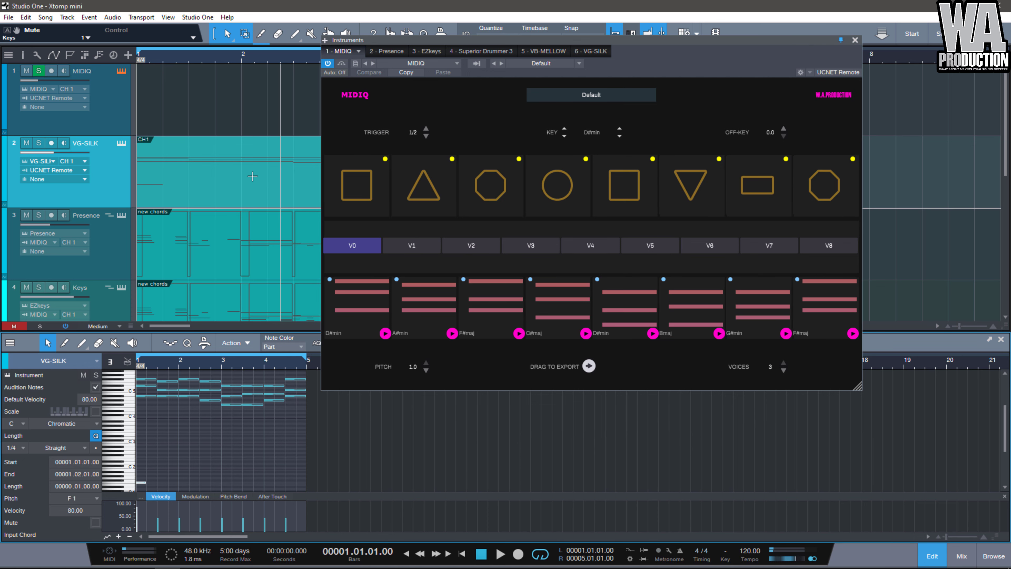
Step: Export the MIDIQ progression to bar 1 of the Bass track and add a two-bar C#0 phrase note at its start
{"action": "scroll", "coordinate": [253, 176], "scroll_direction": "down", "scroll_amount": 4}
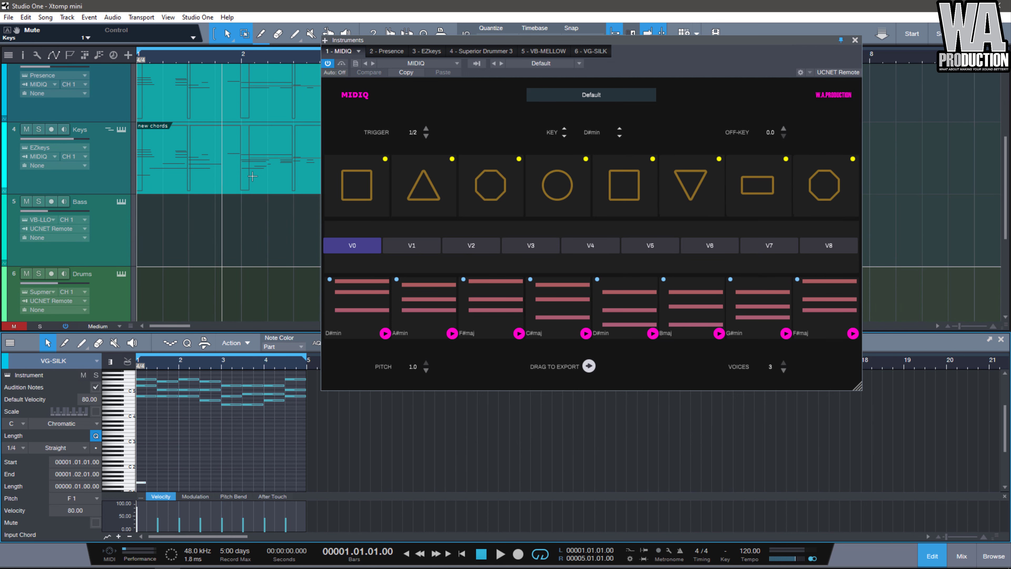
{"action": "left_click", "coordinate": [179, 237]}
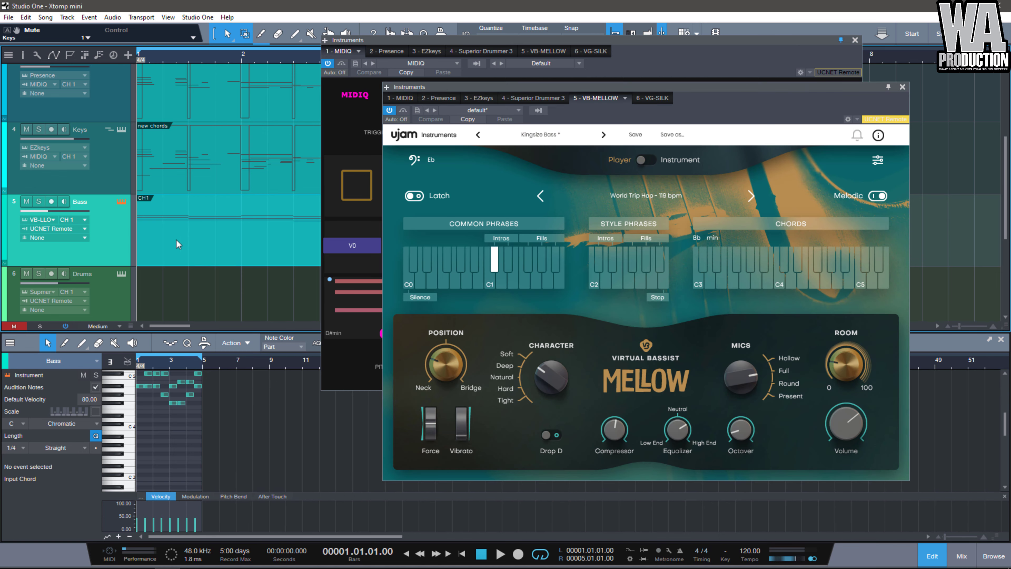
{"action": "double_click", "coordinate": [139, 454]}
{"action": "key", "text": "shift+Down"}
{"action": "key", "text": "shift+Down"}
{"action": "key", "text": "shift+Down"}
{"action": "key", "text": "Down"}
{"action": "key", "text": "Down"}
{"action": "key", "text": "Down"}
{"action": "key", "text": "Down"}
{"action": "key", "text": "Down"}
{"action": "key", "text": "Down"}
Step: Solo the Bass track, play it back and close the VB-MELLOW window
{"action": "key", "text": "s"}
{"action": "key", "text": "space"}
{"action": "key", "text": "space"}
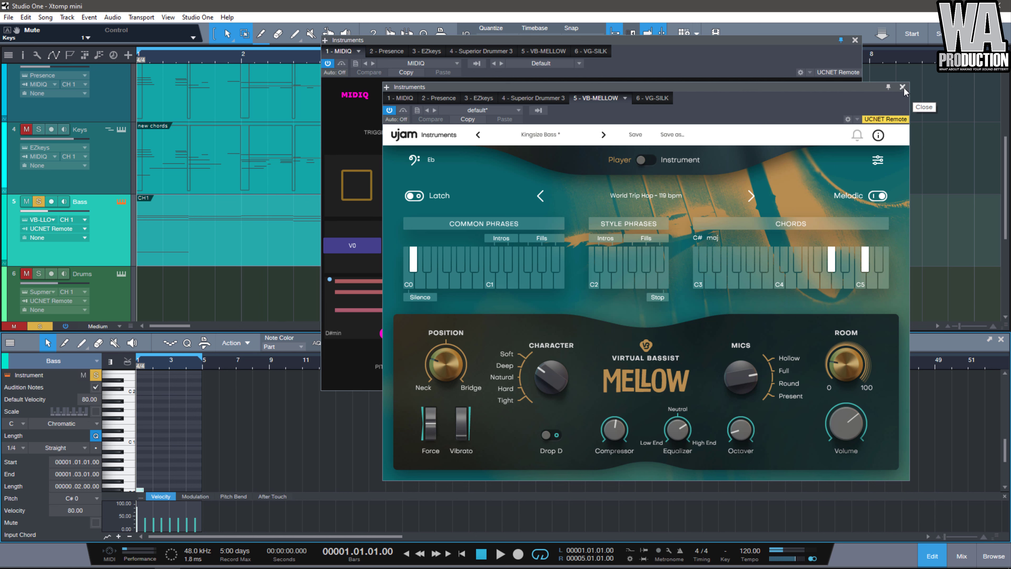
{"action": "key", "text": "space"}
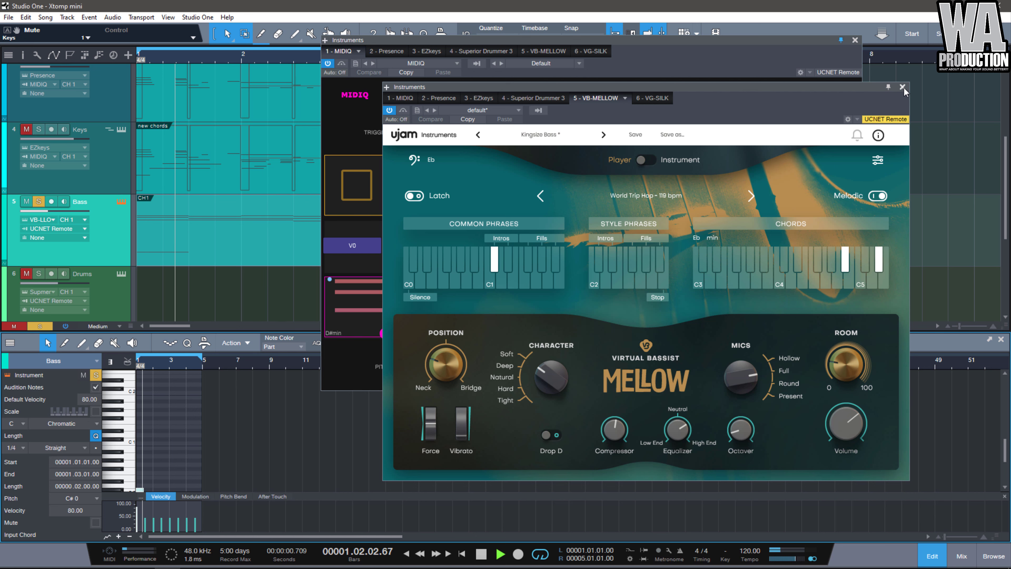
{"action": "left_click", "coordinate": [903, 87]}
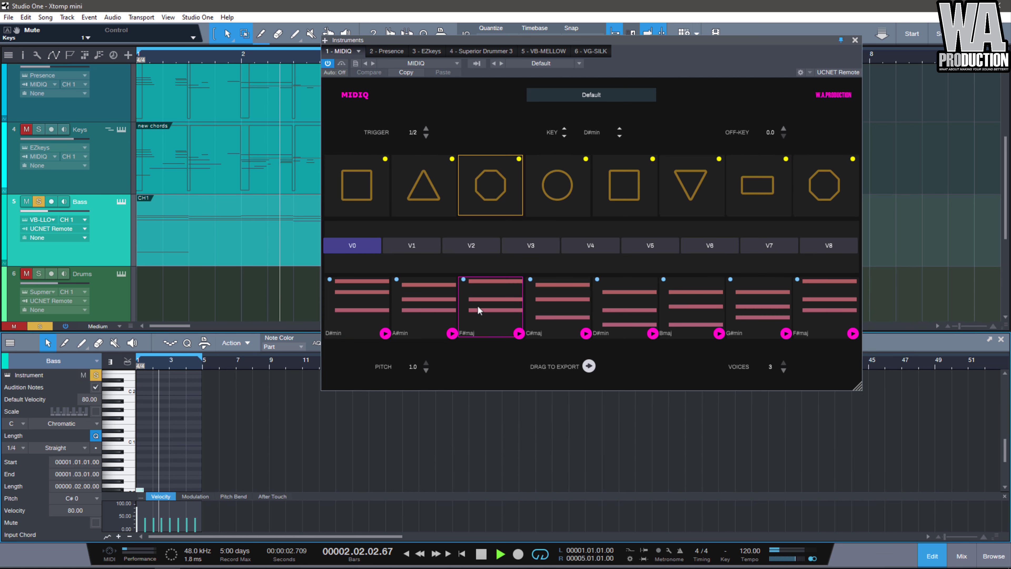
Step: Try the bass phrase note on E0 and return it to C#0
{"action": "left_click", "coordinate": [150, 474]}
{"action": "left_click", "coordinate": [137, 490]}
{"action": "key", "text": "Up"}
{"action": "key", "text": "Up"}
{"action": "key", "text": "Up"}
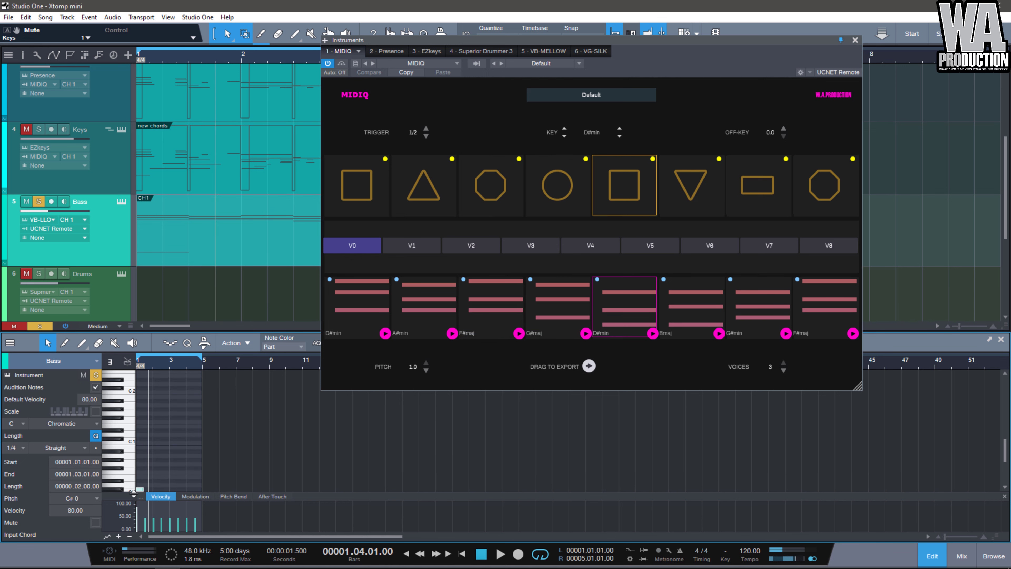
{"action": "key", "text": "Down"}
{"action": "key", "text": "Down"}
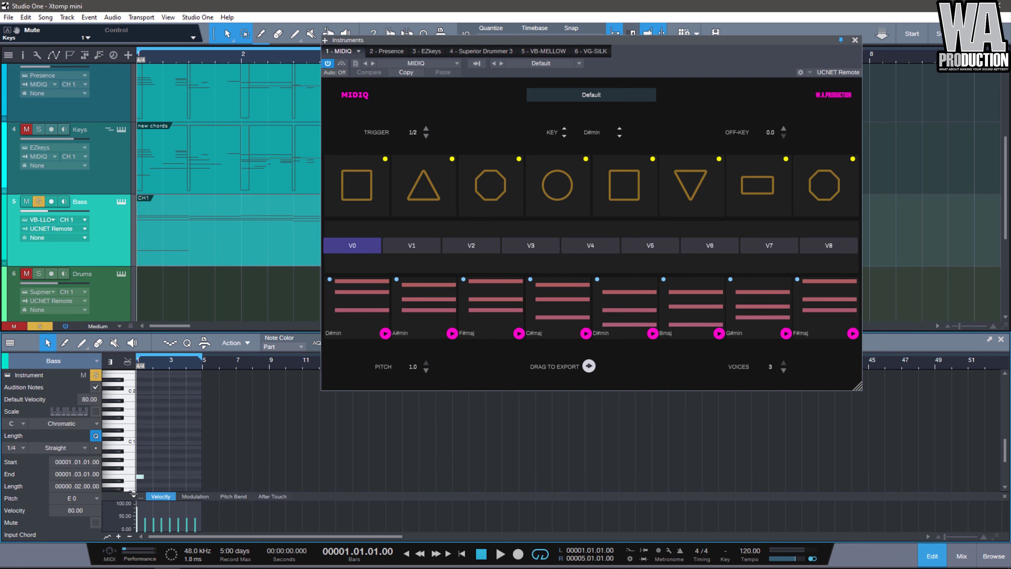
{"action": "key", "text": "Down"}
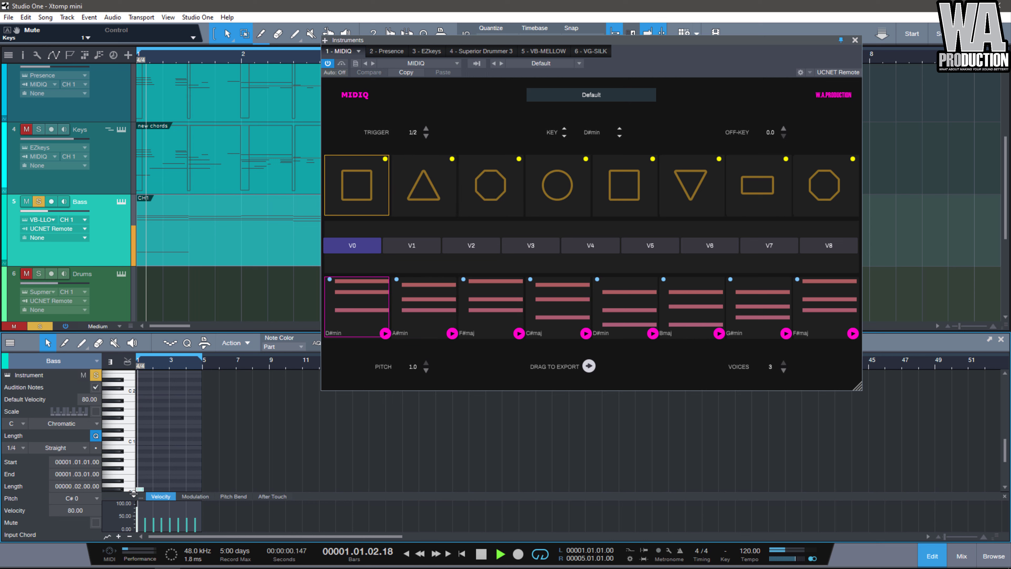
Step: Raise the bass phrase note through D#0 to F0, auditioning the bass line
{"action": "key", "text": "Up"}
{"action": "key", "text": "Up"}
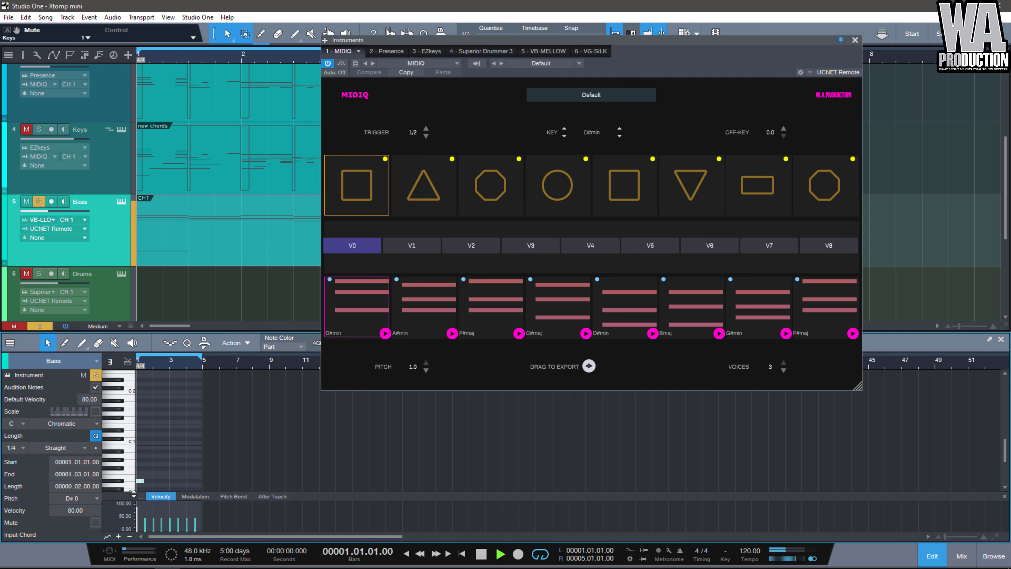
{"action": "key", "text": "space"}
{"action": "key", "text": "Up"}
{"action": "key", "text": "Up"}
{"action": "key", "text": "space"}
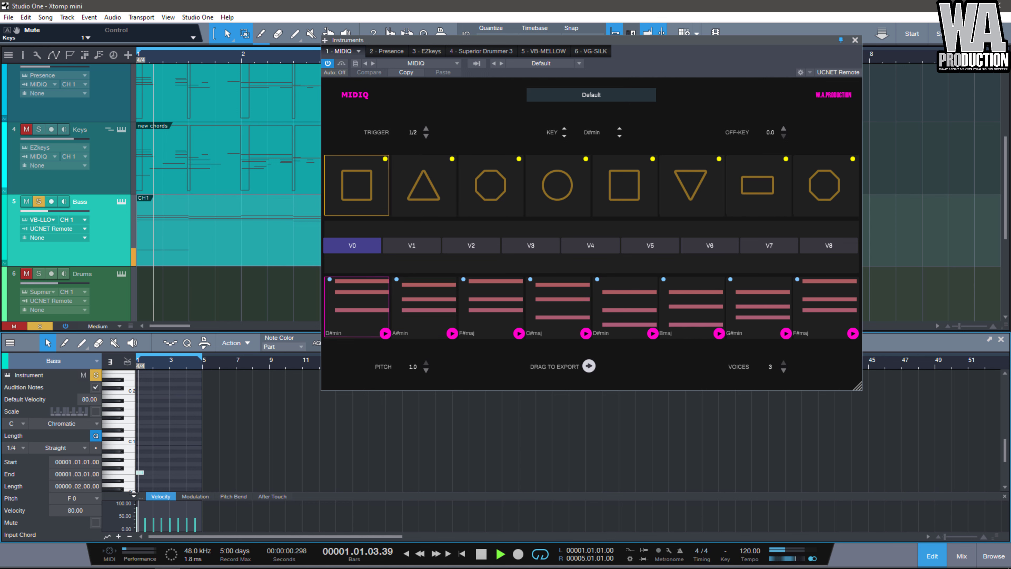
{"action": "key", "text": "space"}
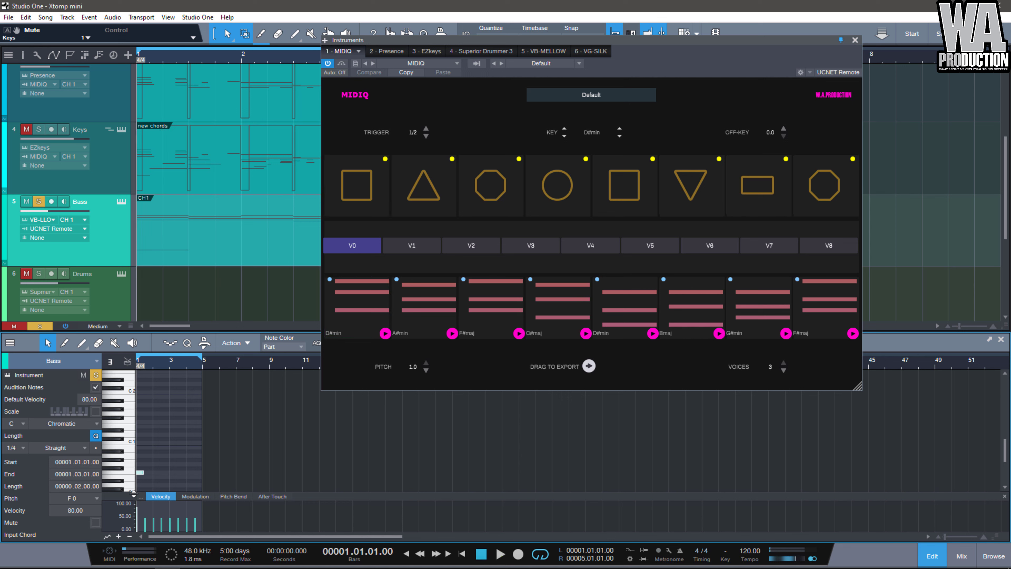
{"action": "key", "text": "space"}
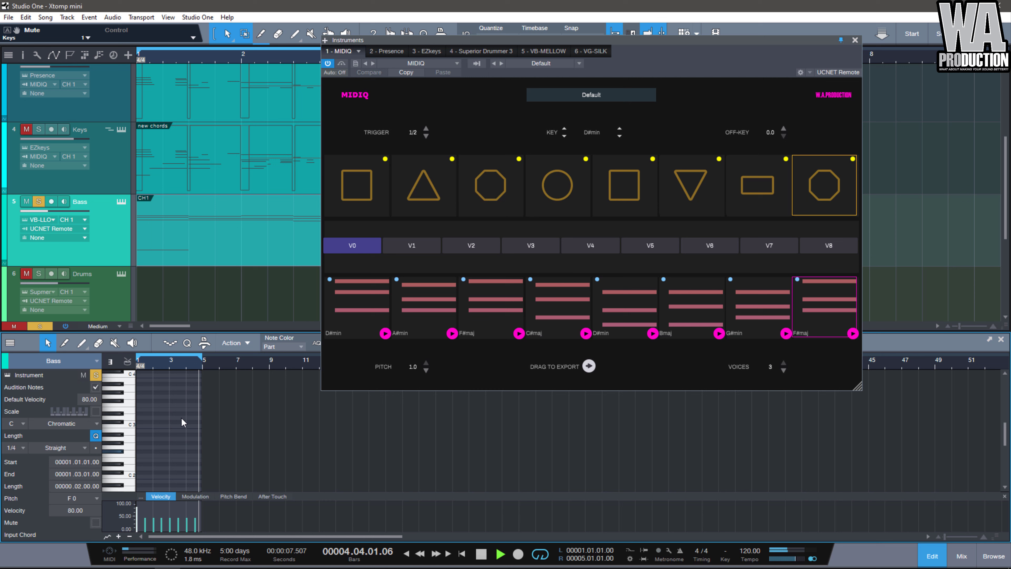
Step: Move the bass phrase note up to G0 and play the soloed bass line
{"action": "key", "text": "space"}
{"action": "key", "text": "Up"}
{"action": "key", "text": "Up"}
{"action": "key", "text": "space"}
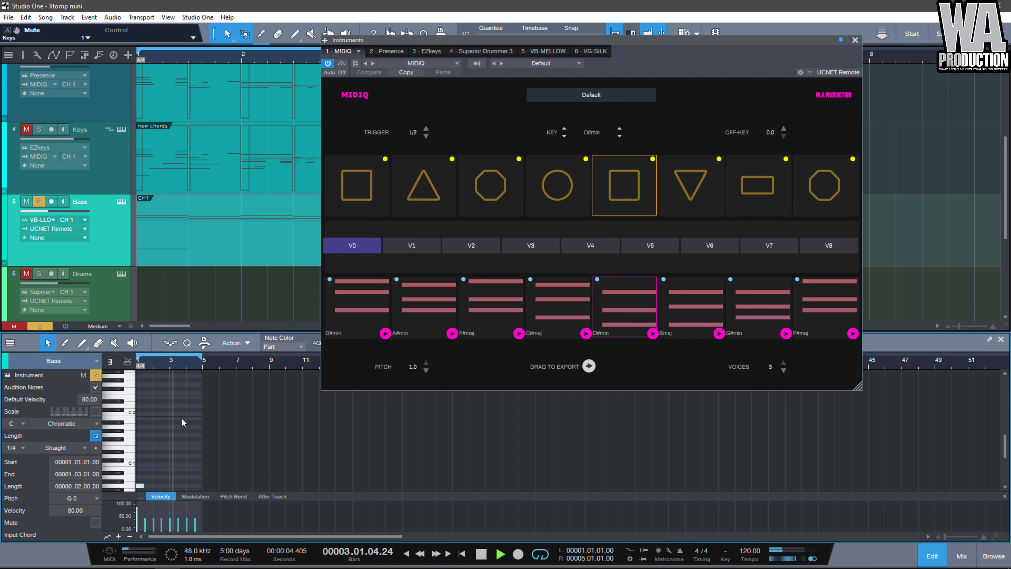
{"action": "key", "text": "space"}
Step: Turn off solo on the Bass track and clear the remaining solo muting so all tracks sound
{"action": "left_click", "coordinate": [39, 203]}
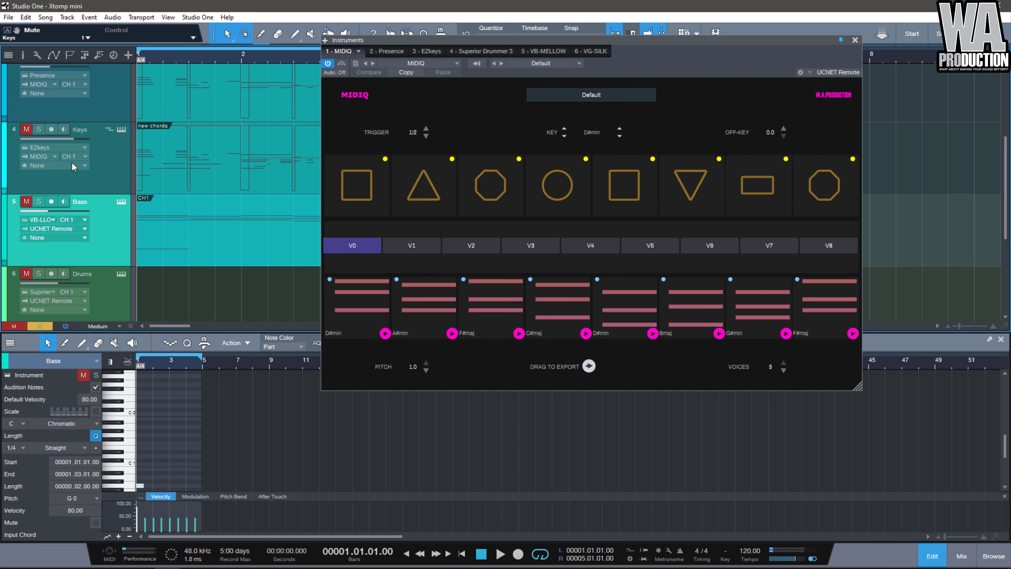
{"action": "key", "text": "shift+s"}
{"action": "scroll", "coordinate": [232, 164], "scroll_direction": "up", "scroll_amount": 4}
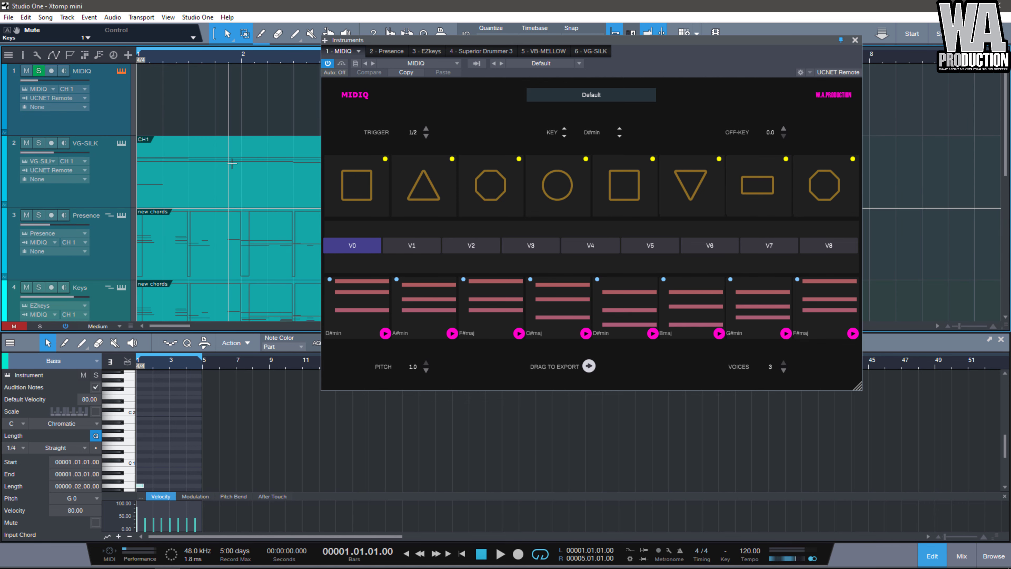
{"action": "scroll", "coordinate": [232, 164], "scroll_direction": "down", "scroll_amount": 1}
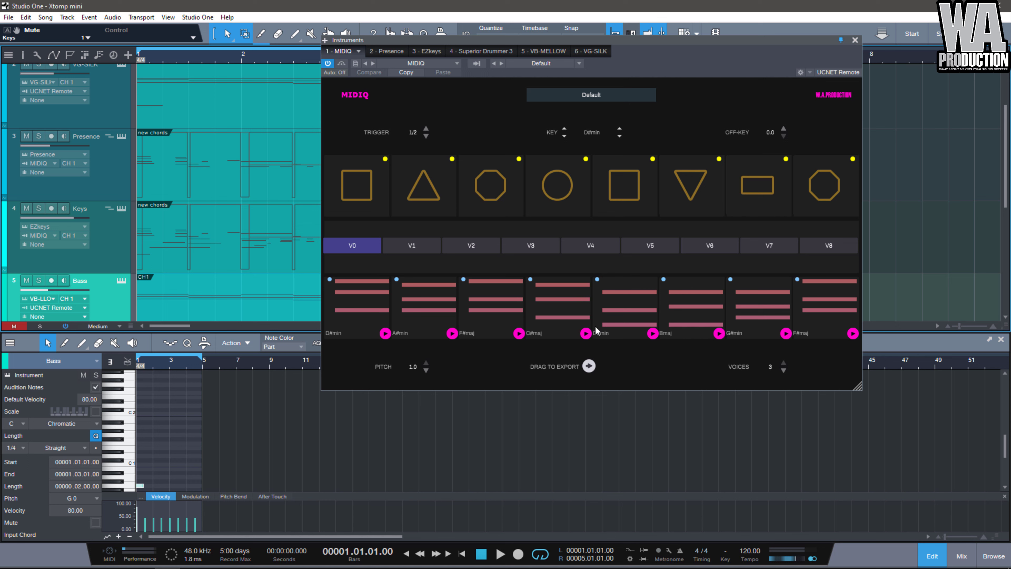
{"action": "left_click", "coordinate": [120, 137]}
{"action": "left_click", "coordinate": [120, 137]}
{"action": "scroll", "coordinate": [147, 156], "scroll_direction": "up", "scroll_amount": 2}
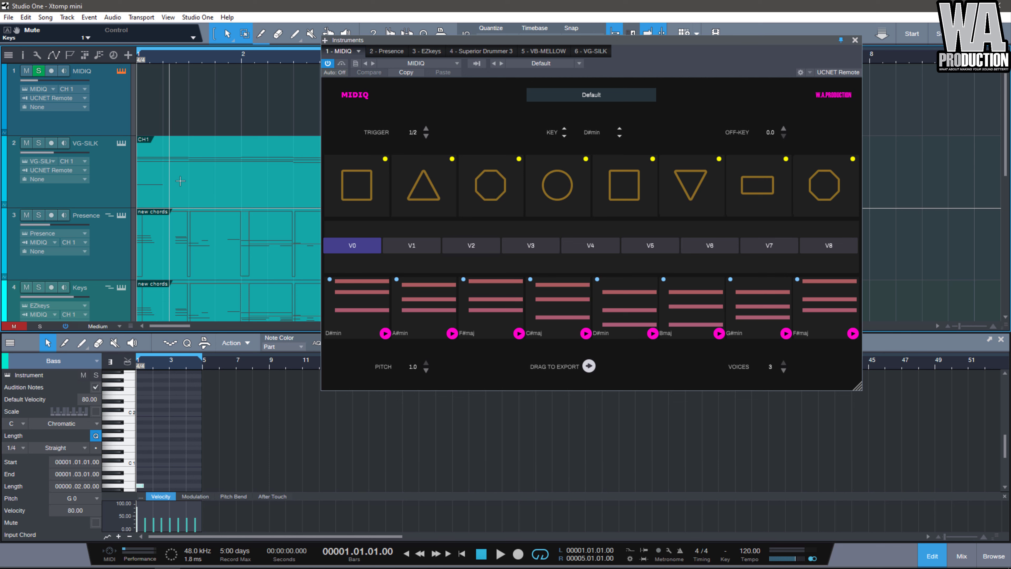
{"action": "scroll", "coordinate": [180, 182], "scroll_direction": "down", "scroll_amount": 3}
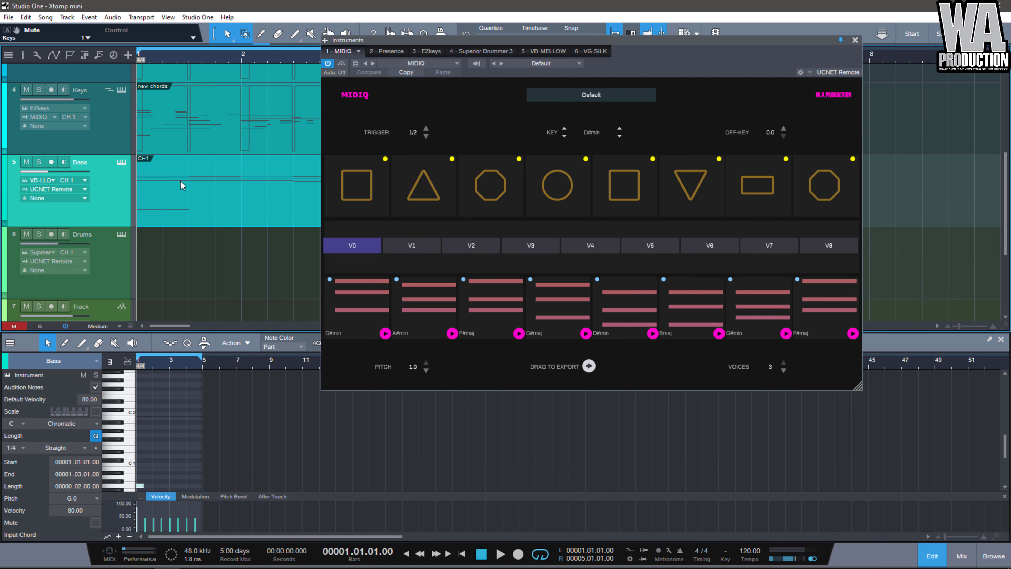
{"action": "scroll", "coordinate": [180, 180], "scroll_direction": "up", "scroll_amount": 2}
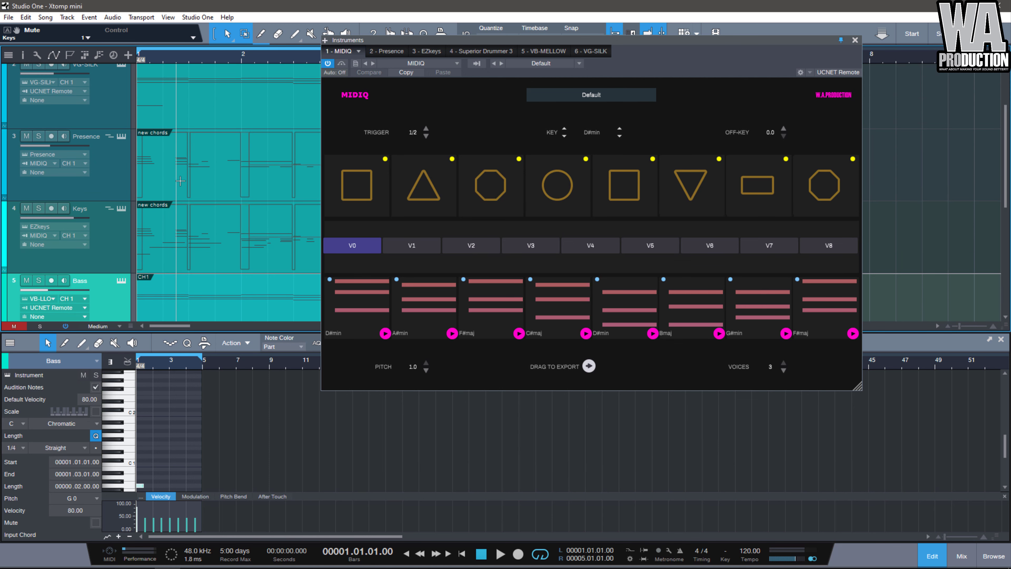
Step: Play the guitar, Presence, Keys and Bass parts together from bar 1 to check the mix
{"action": "key", "text": "space"}
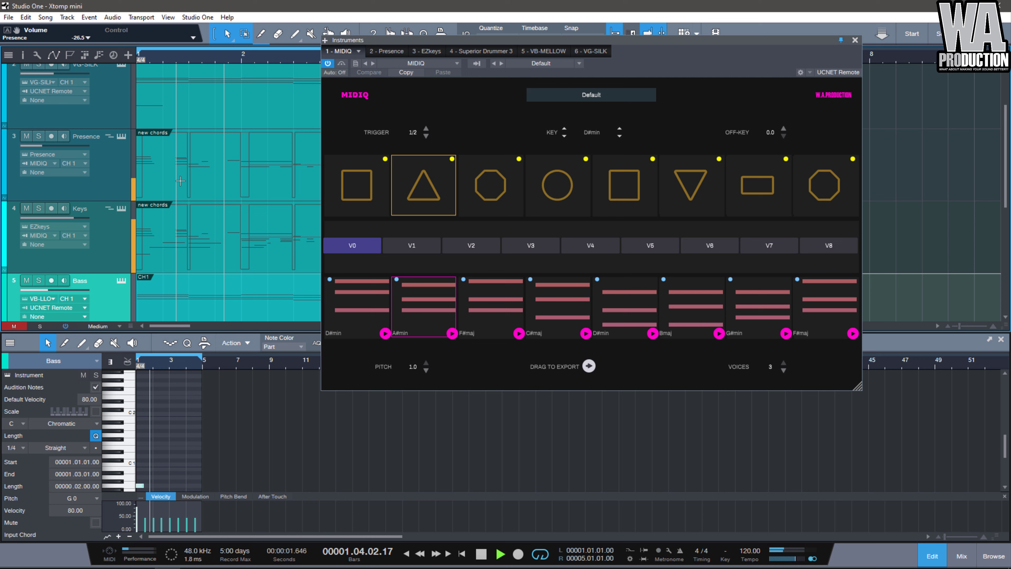
{"action": "key", "text": "space"}
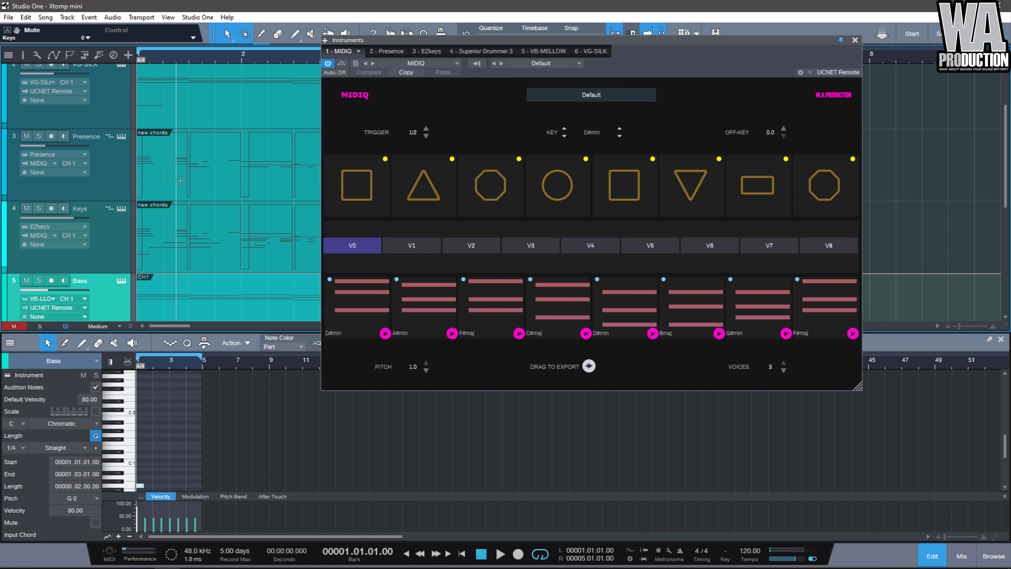
{"action": "key", "text": "space"}
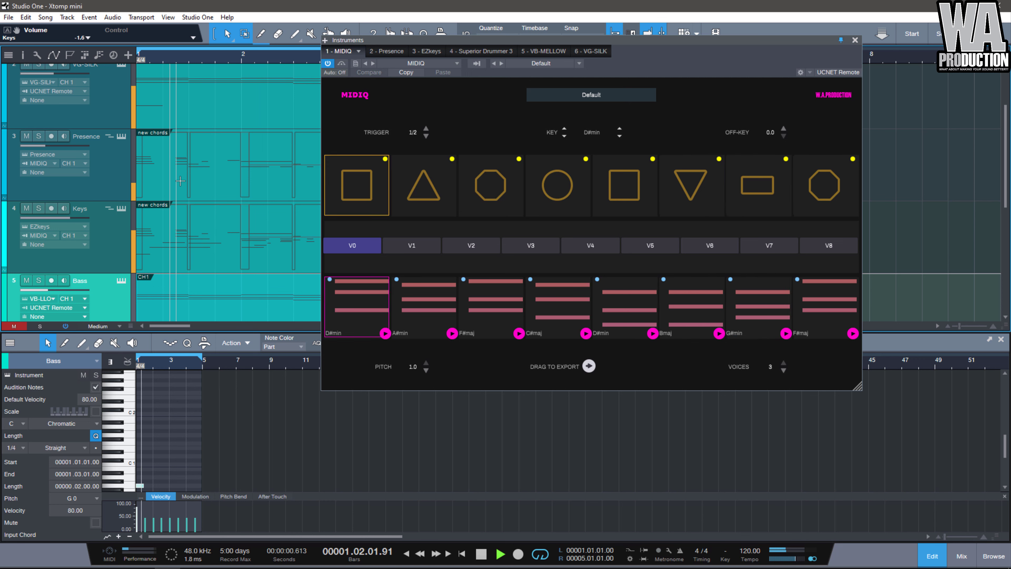
{"action": "key", "text": "space"}
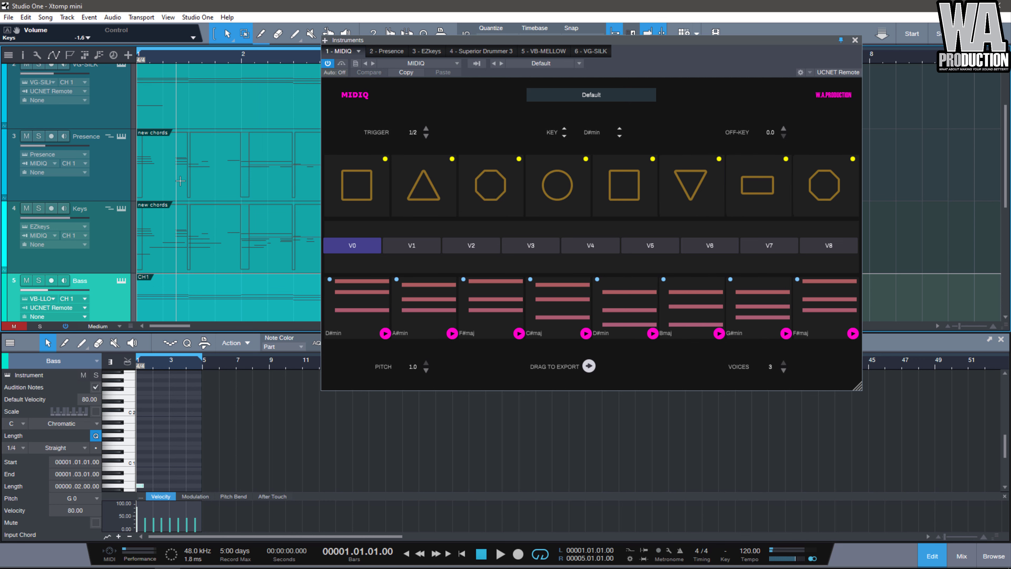